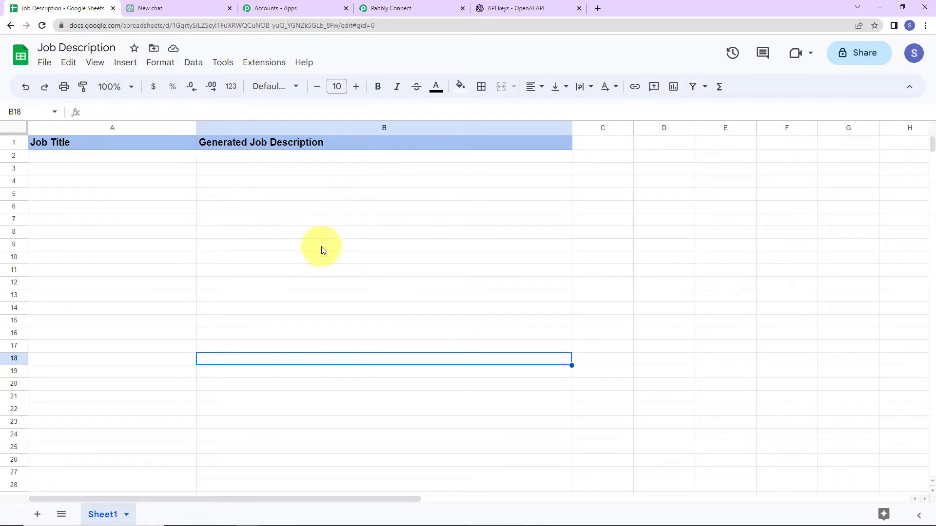
# Enter the job title 'Business Analyst' in cell A2 of the sheet
pyautogui.click(72, 157)
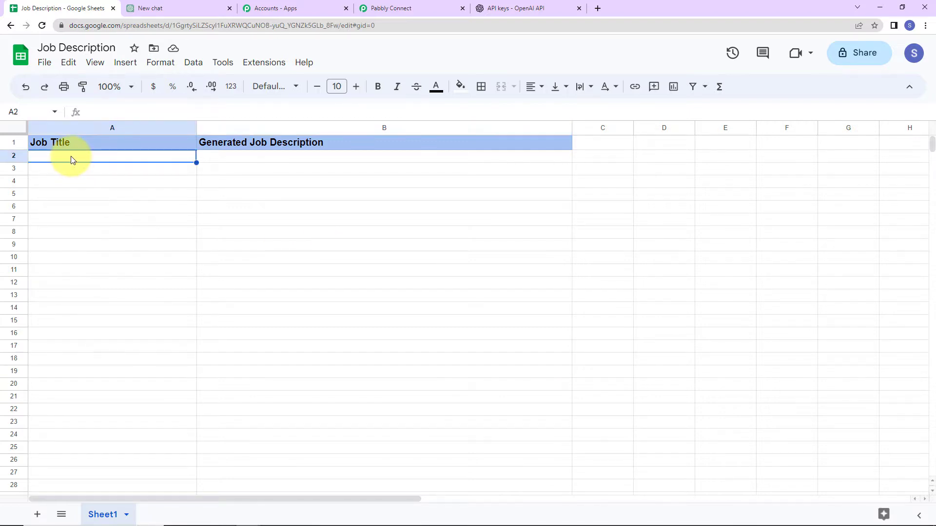
pyautogui.write('Business A')
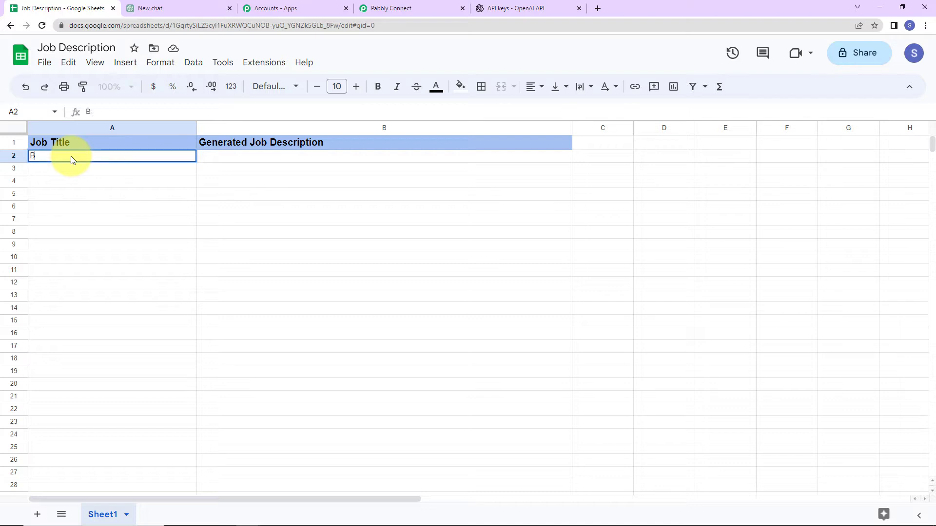
pyautogui.write('nalyst')
pyautogui.press('Return')
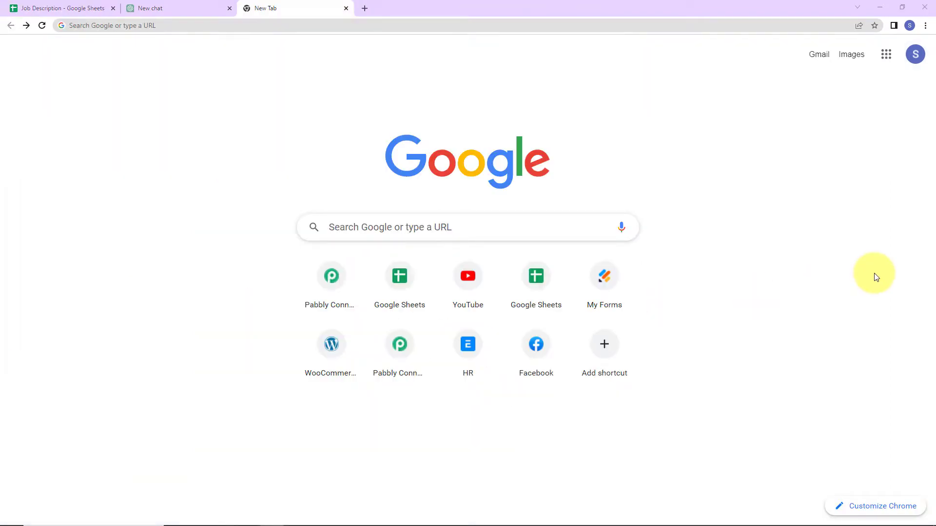
# Go to pabbly.com/connect, sign in, and launch Pabbly Connect from the account's apps
pyautogui.click(135, 26)
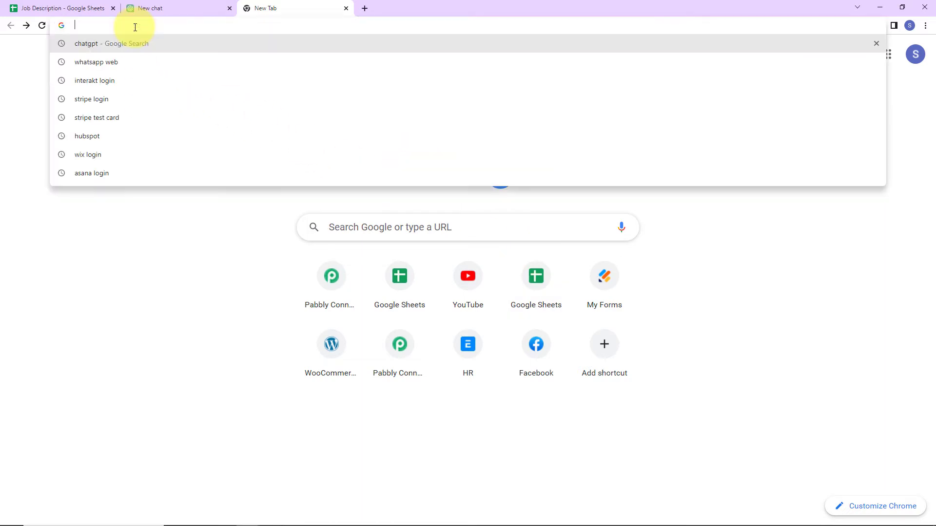
pyautogui.write('pa')
pyautogui.press('Return')
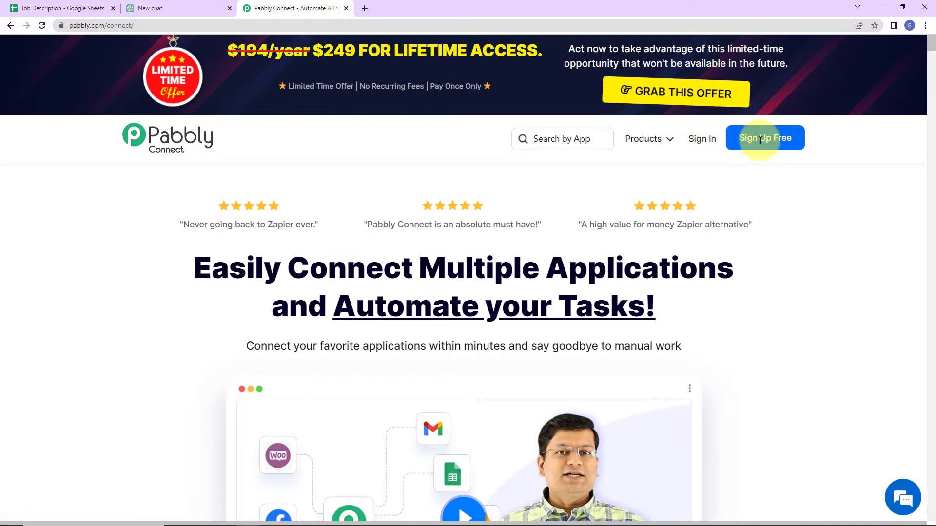
pyautogui.click(698, 141)
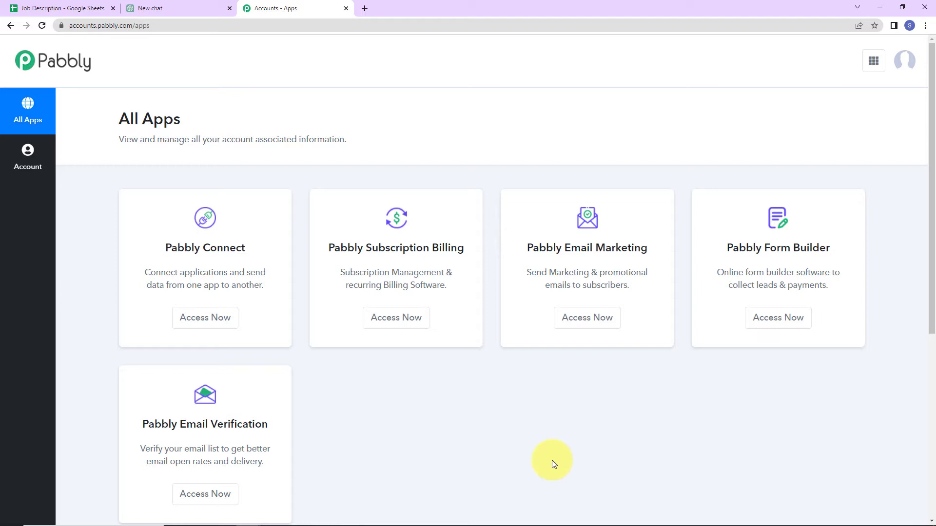
pyautogui.click(204, 317)
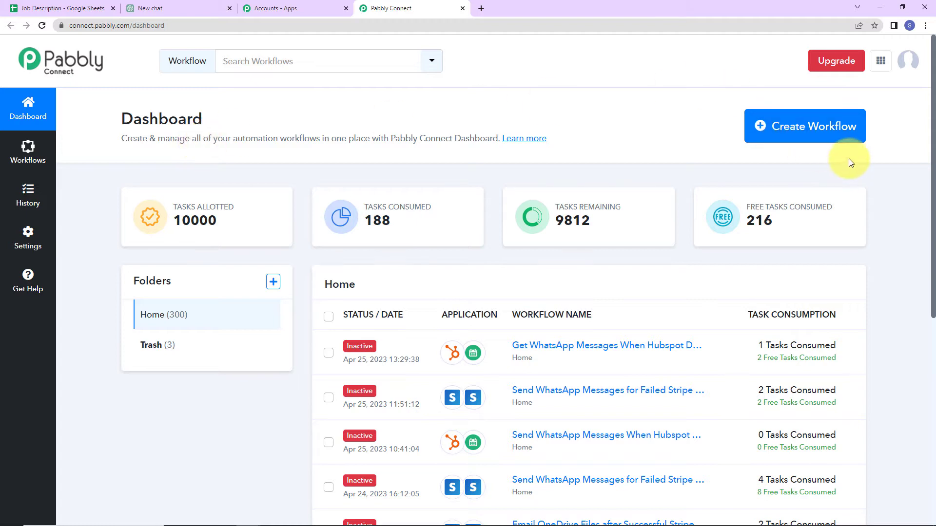
# Create a new workflow named 'Write Job Description with ChatGPT'
pyautogui.click(831, 131)
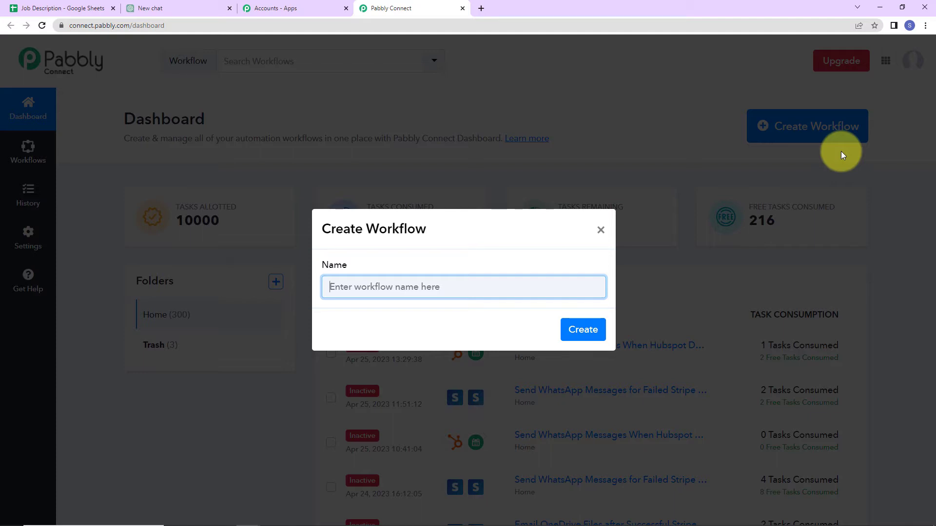
pyautogui.write('Write Job Description with ChatGPT')
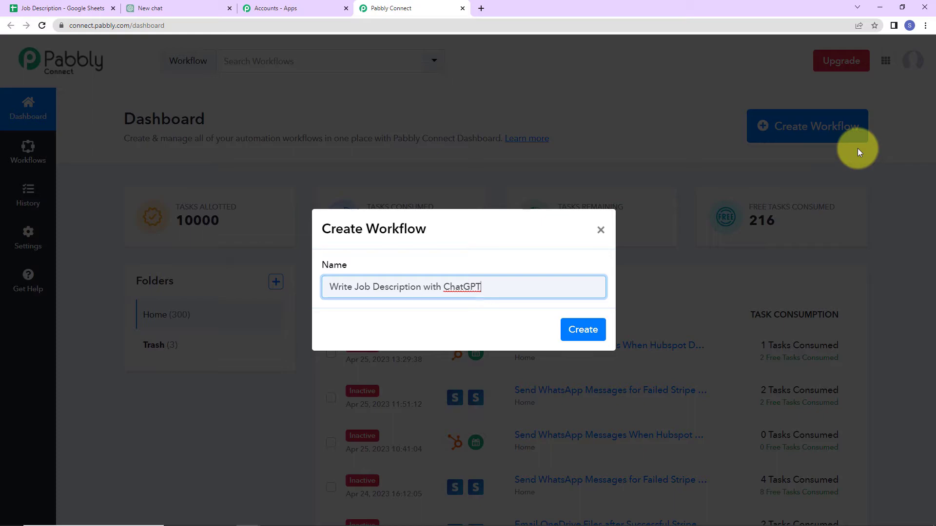
pyautogui.click(581, 329)
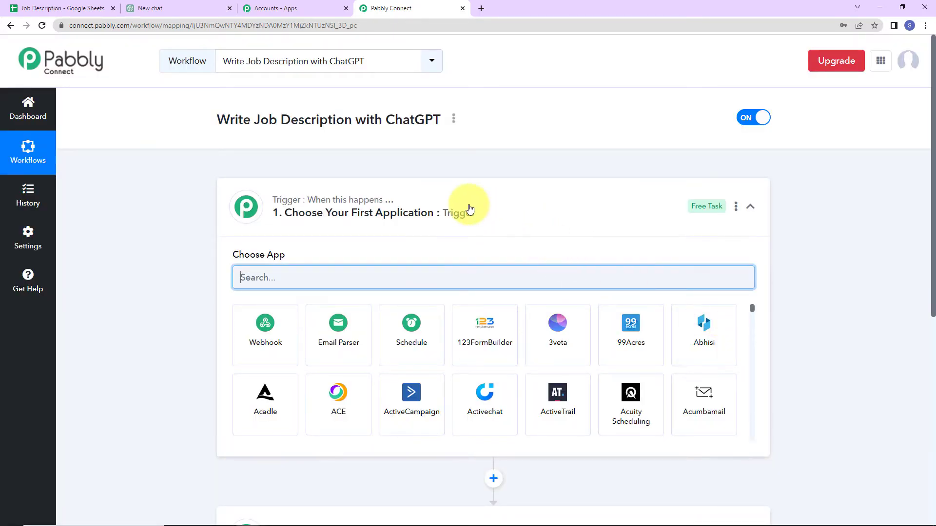
# Set the trigger app to Google Sheets with the New or Updated Spreadsheet Row event
pyautogui.scroll(-2, 469, 209)
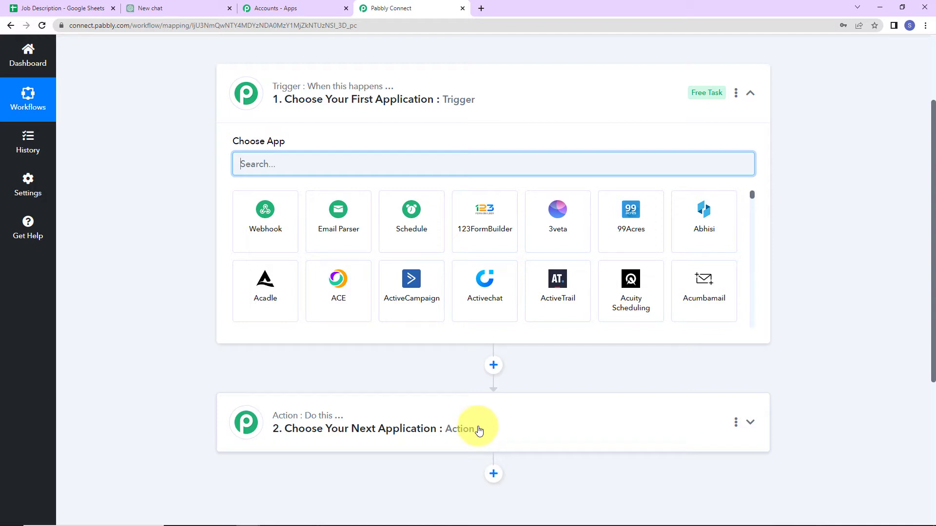
pyautogui.write('google')
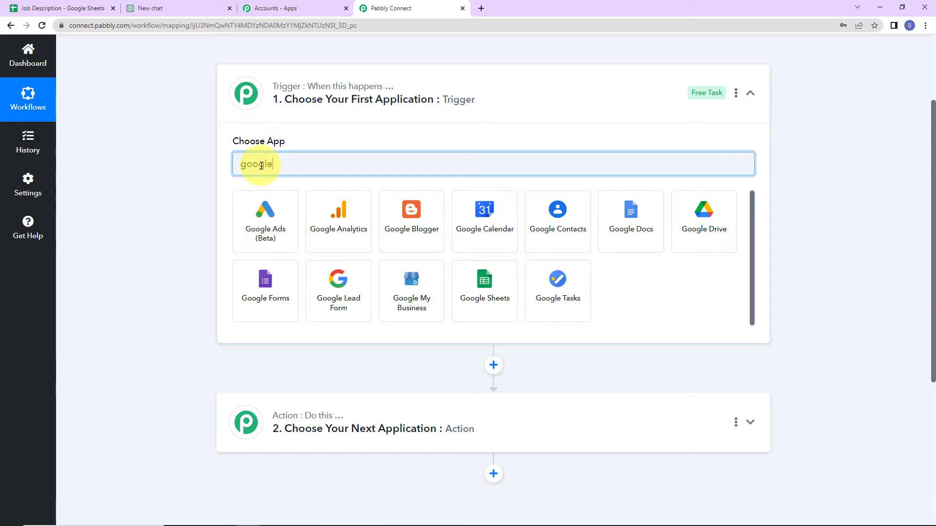
pyautogui.click(492, 285)
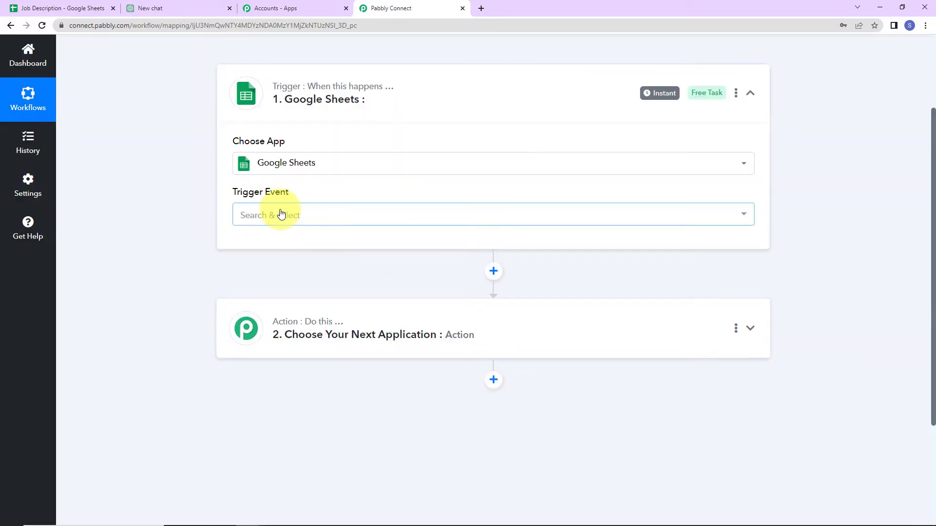
pyautogui.click(281, 214)
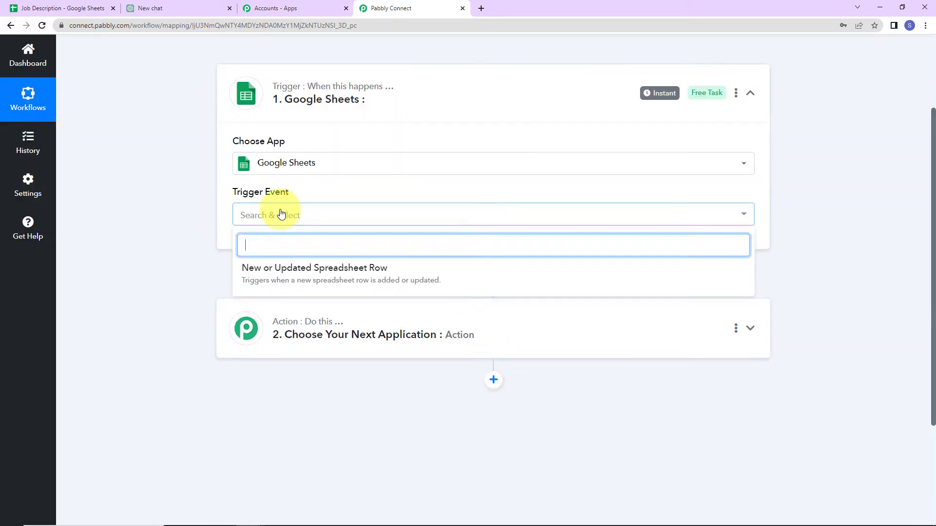
pyautogui.click(274, 270)
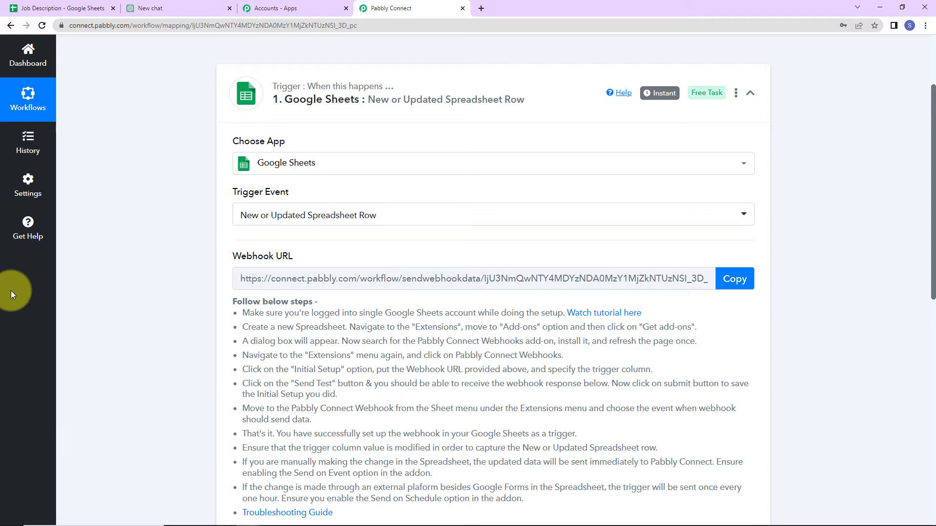
# Copy the trigger's webhook URL and go back to the Job Description spreadsheet
pyautogui.moveTo(291, 255)
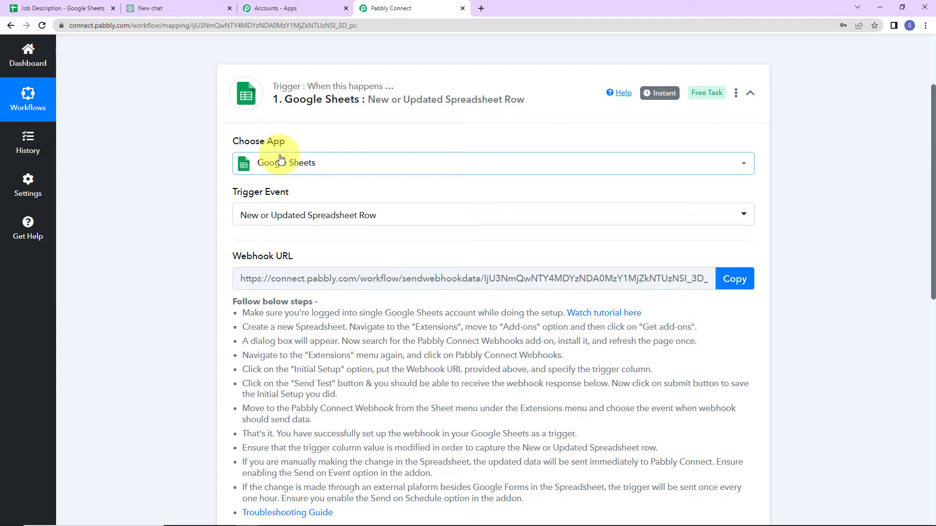
pyautogui.click(735, 278)
pyautogui.scroll(-5, 536, 337)
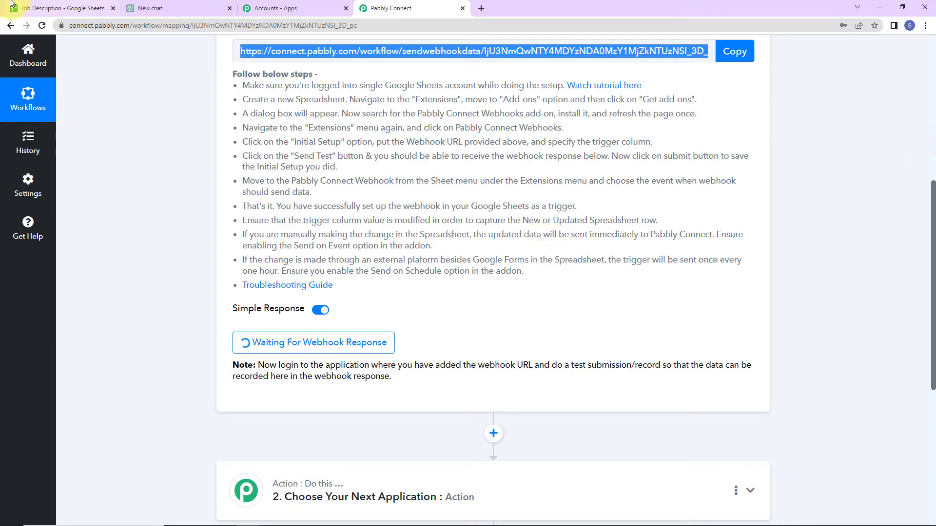
pyautogui.click(37, 9)
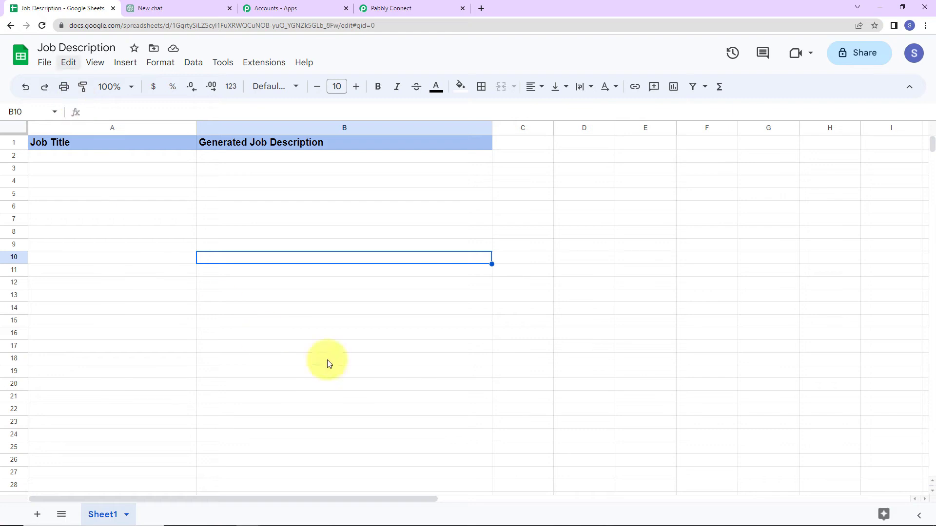
# Open the add-ons marketplace via Extensions > Add-ons > Get add-ons
pyautogui.click(701, 218)
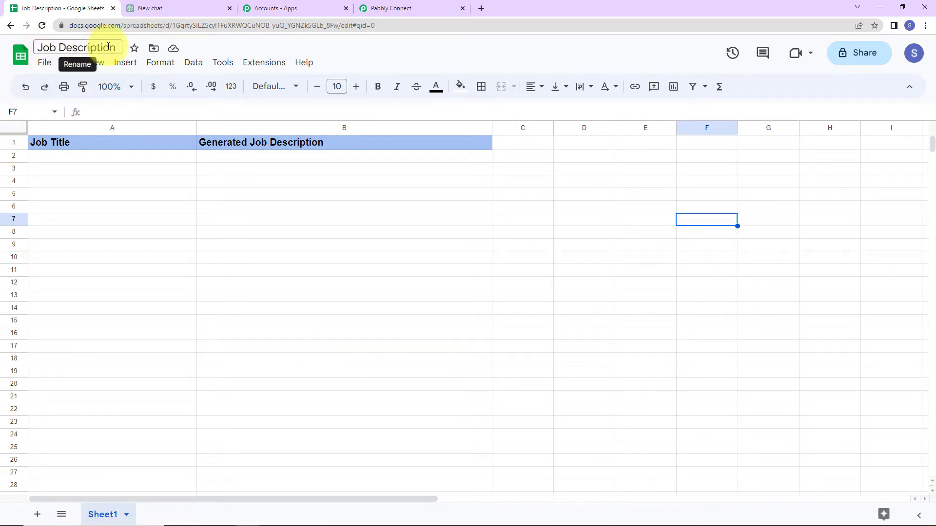
pyautogui.moveTo(117, 512)
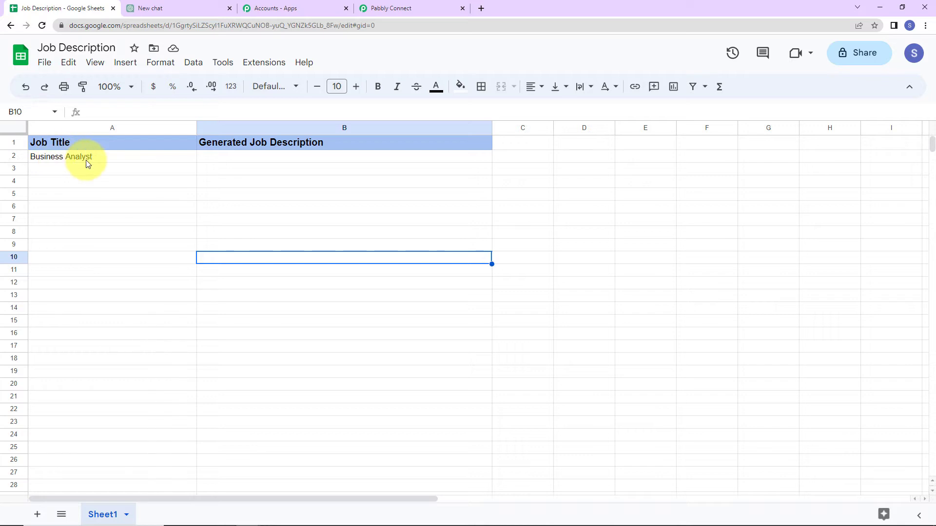
pyautogui.click(270, 68)
pyautogui.moveTo(271, 87)
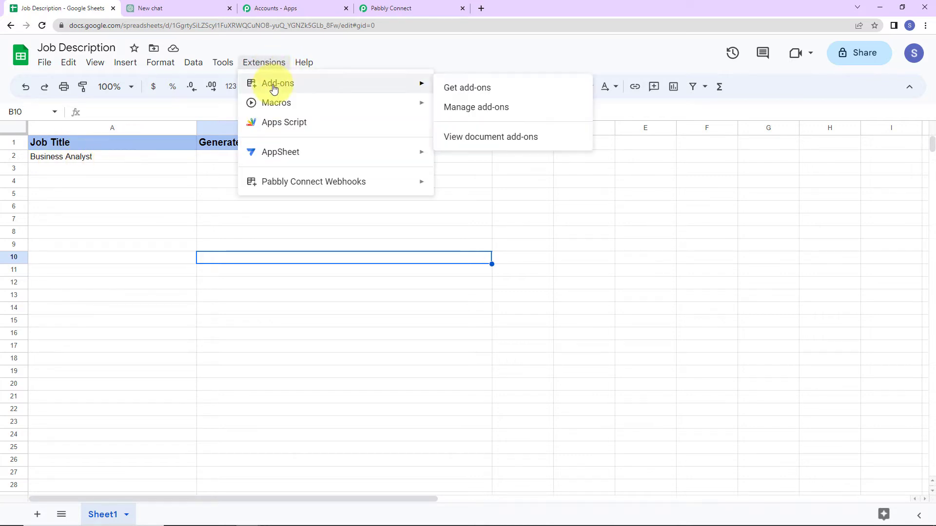
pyautogui.click(477, 94)
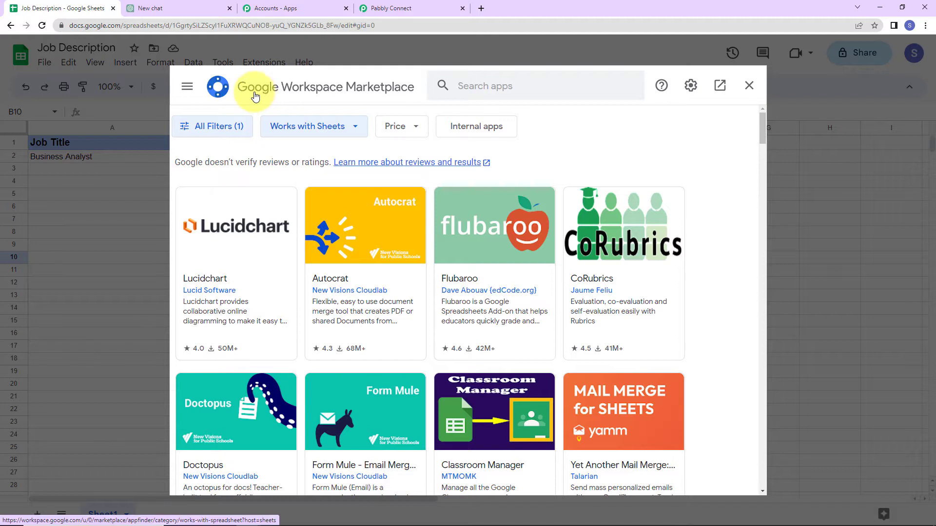
# Find the Pabbly Connect Webhooks add-on, confirm it's installed, and reload the spreadsheet
pyautogui.click(489, 84)
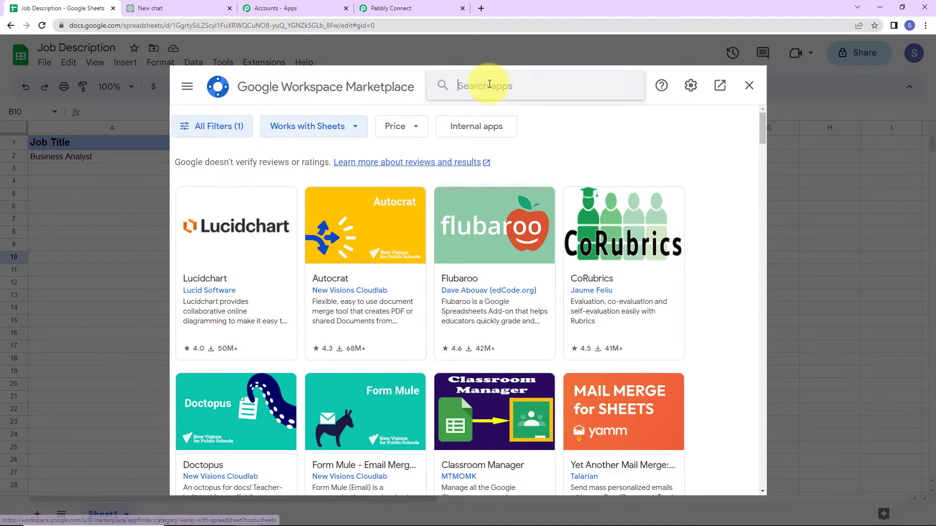
pyautogui.write('Pabb')
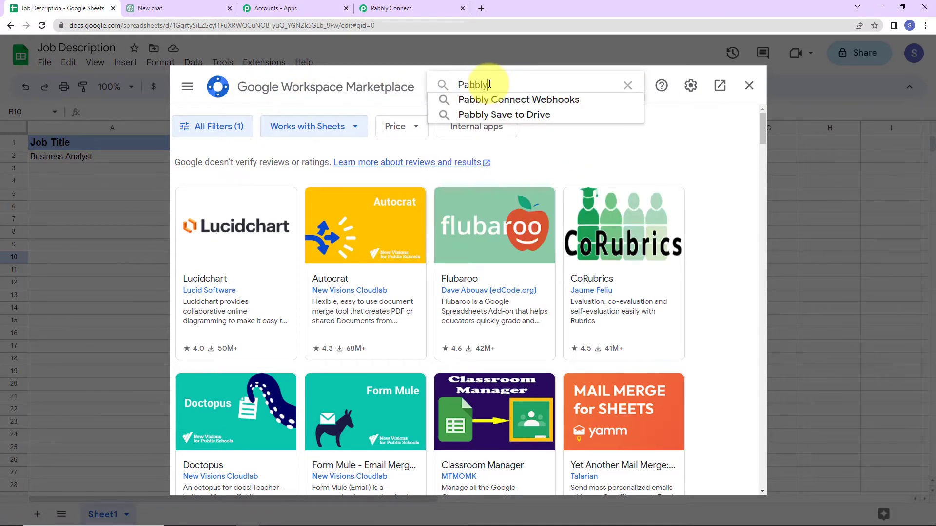
pyautogui.write('ly')
pyautogui.click(500, 100)
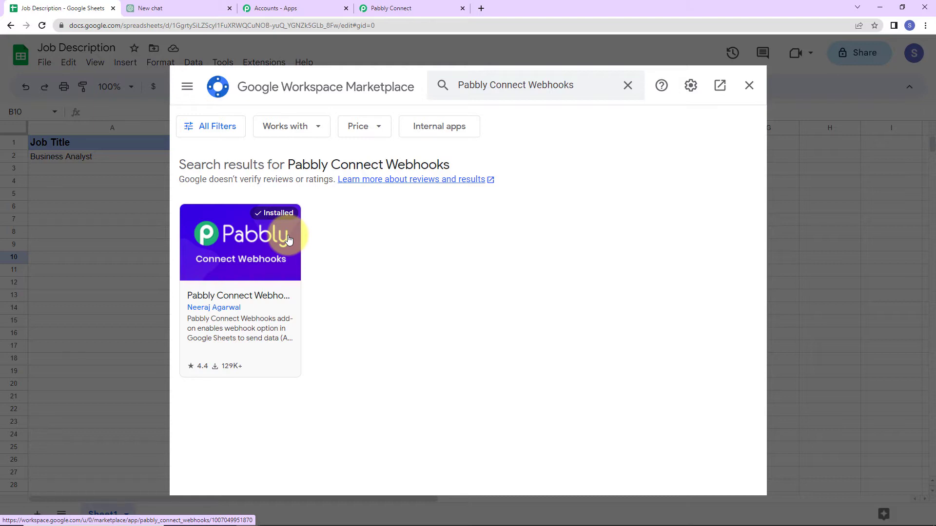
pyautogui.click(749, 85)
pyautogui.click(42, 26)
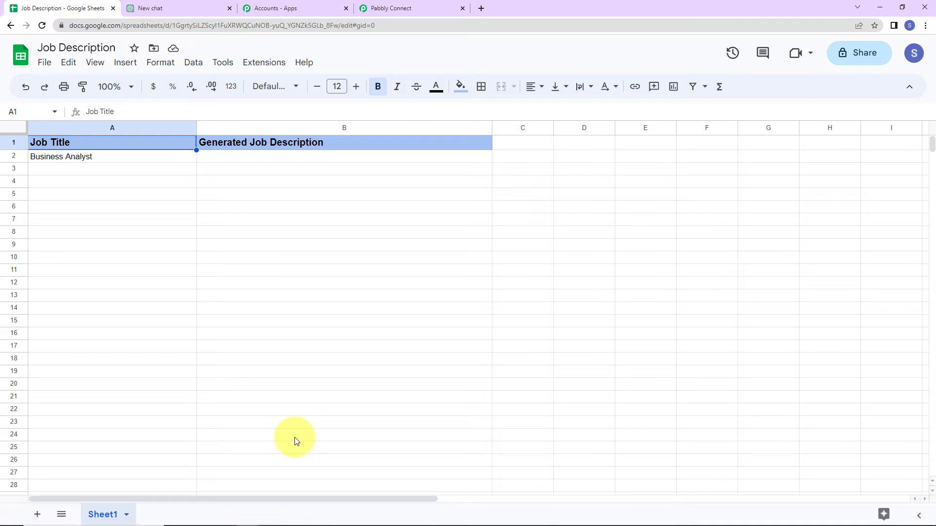
# Open the Pabbly Connect Webhooks Initial Setup from the Extensions menu
pyautogui.click(254, 64)
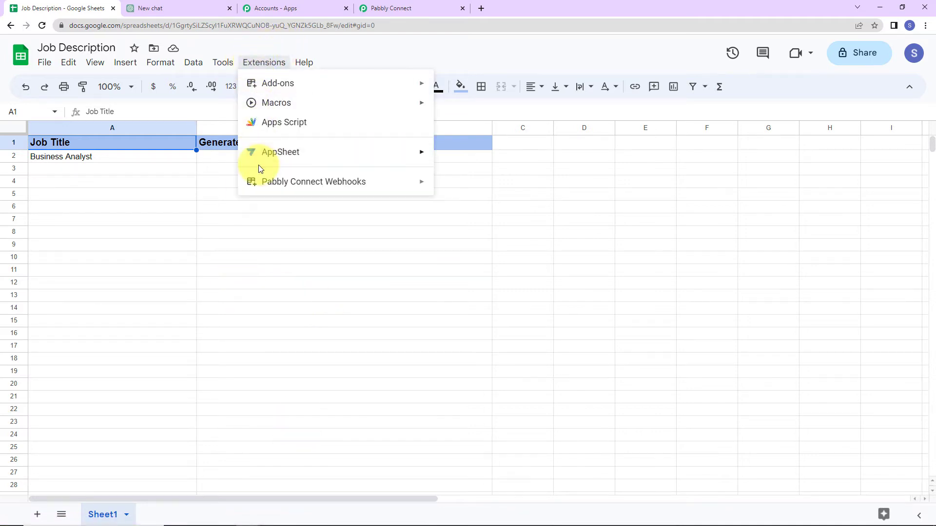
pyautogui.moveTo(259, 181)
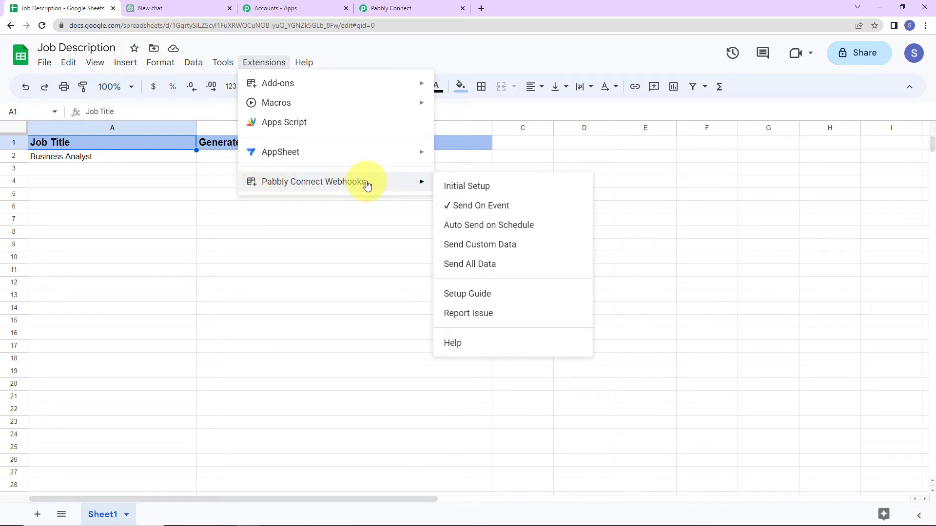
pyautogui.click(466, 187)
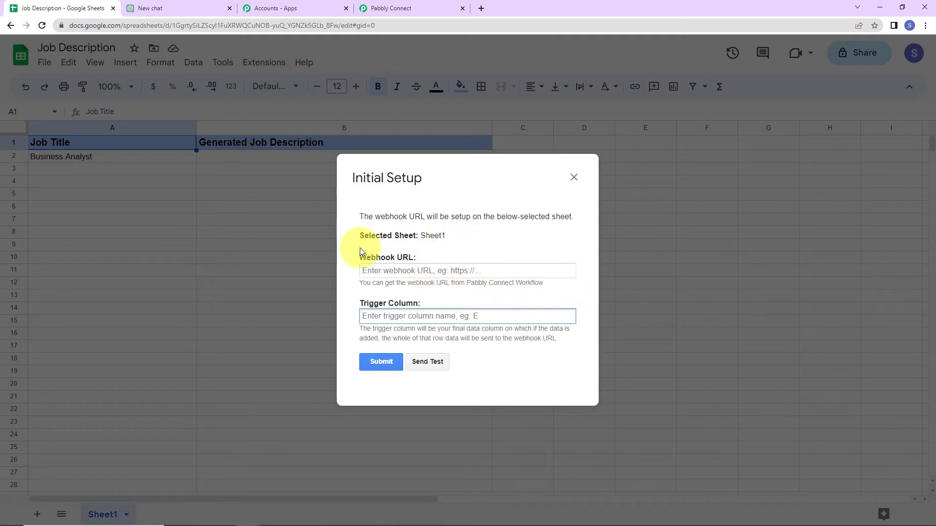
# Copy the webhook URL from the Pabbly workflow and return to the setup's Webhook URL field
pyautogui.click(390, 8)
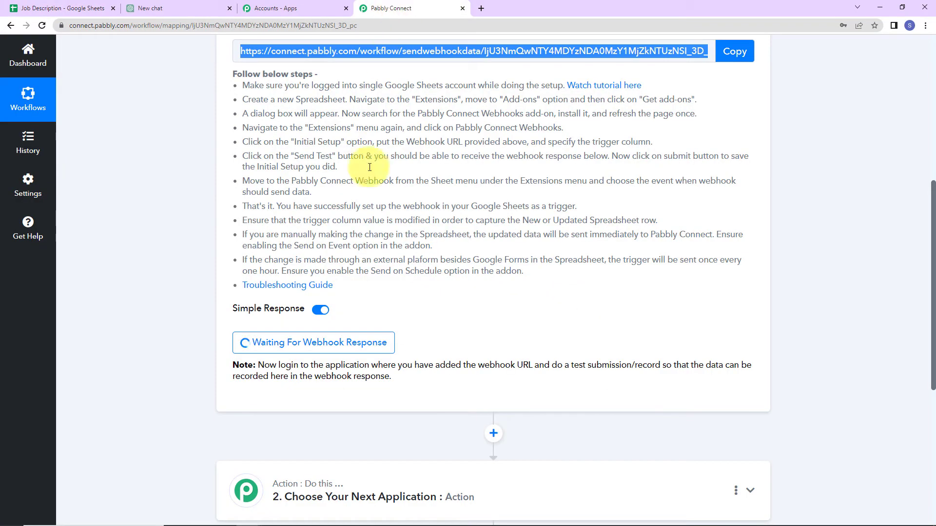
pyautogui.click(734, 51)
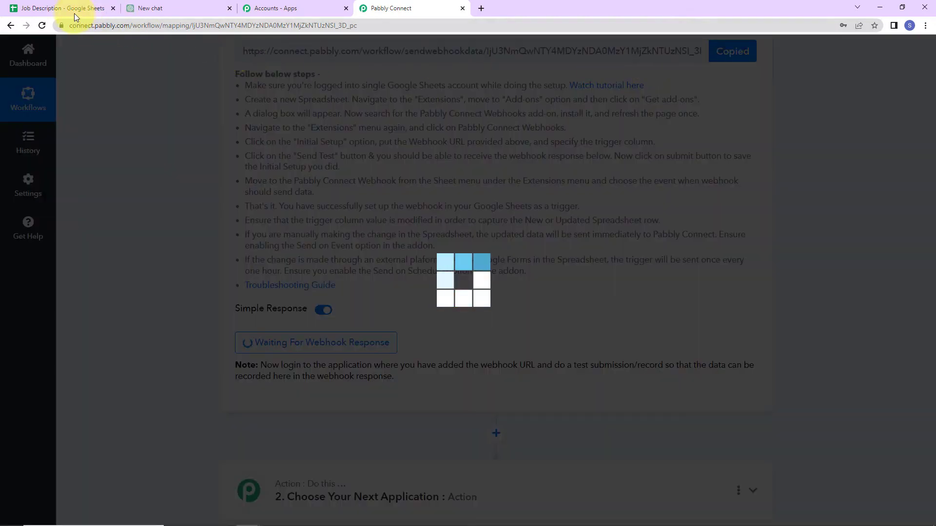
pyautogui.click(62, 9)
pyautogui.click(406, 272)
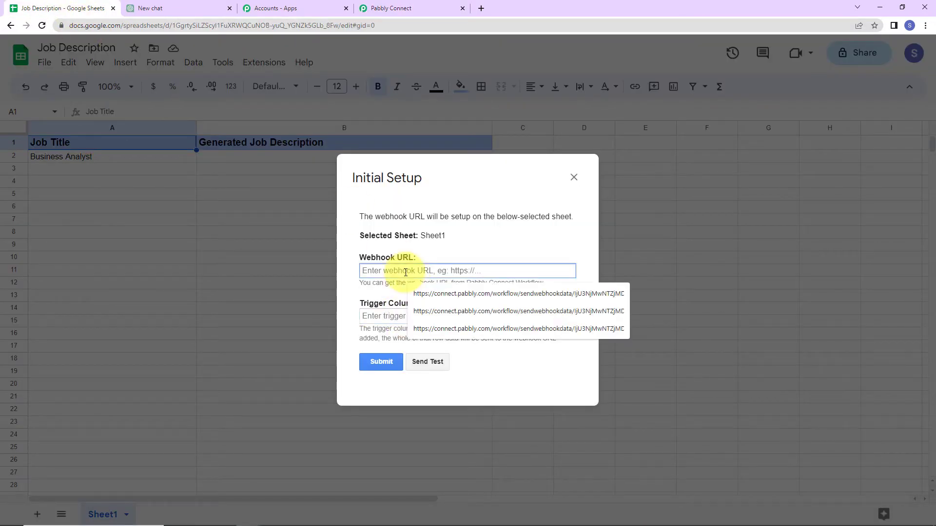
# Paste the webhook URL, set trigger column A, submit, send a test row, then close the setup
pyautogui.hotkey('ctrl', 'v')
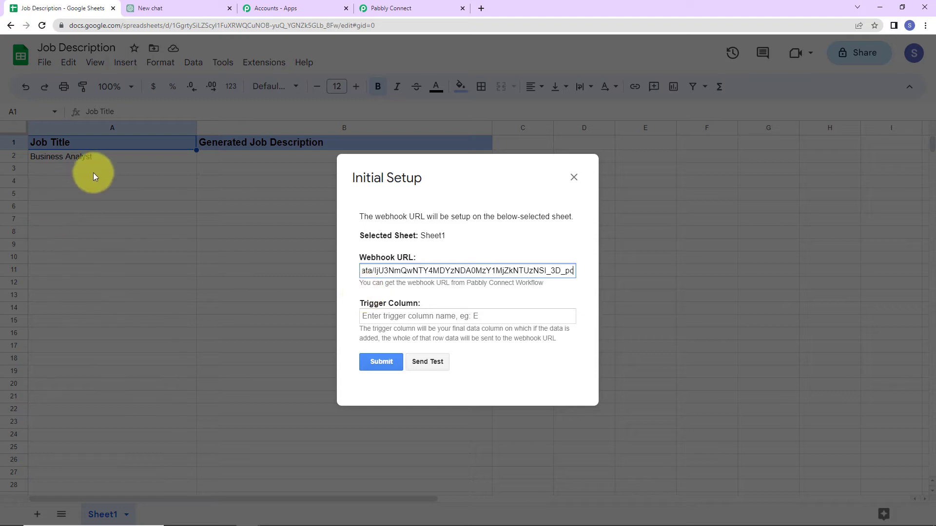
pyautogui.click(50, 161)
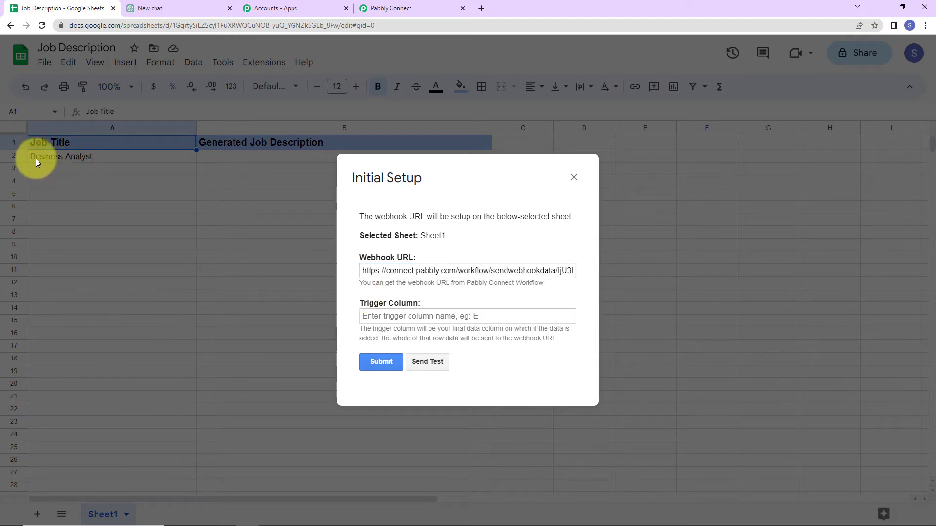
pyautogui.click(370, 317)
pyautogui.write('A')
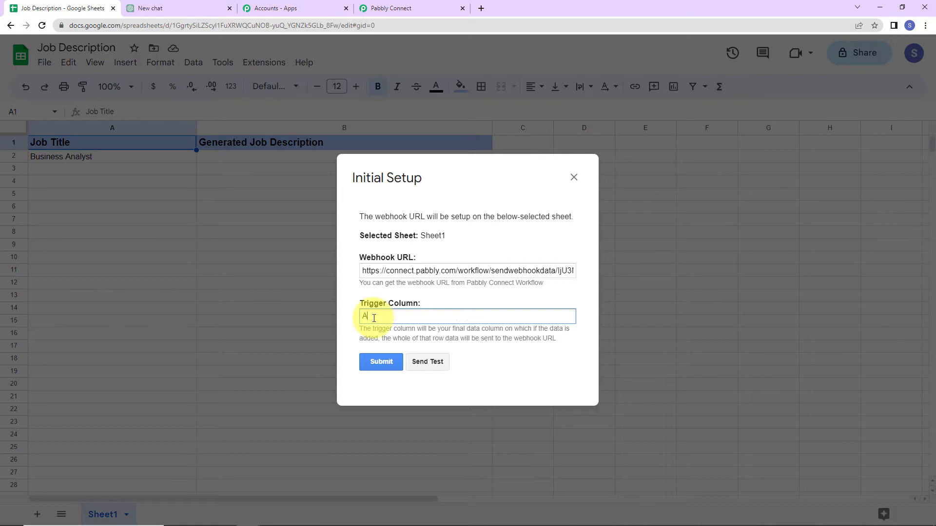
pyautogui.click(388, 364)
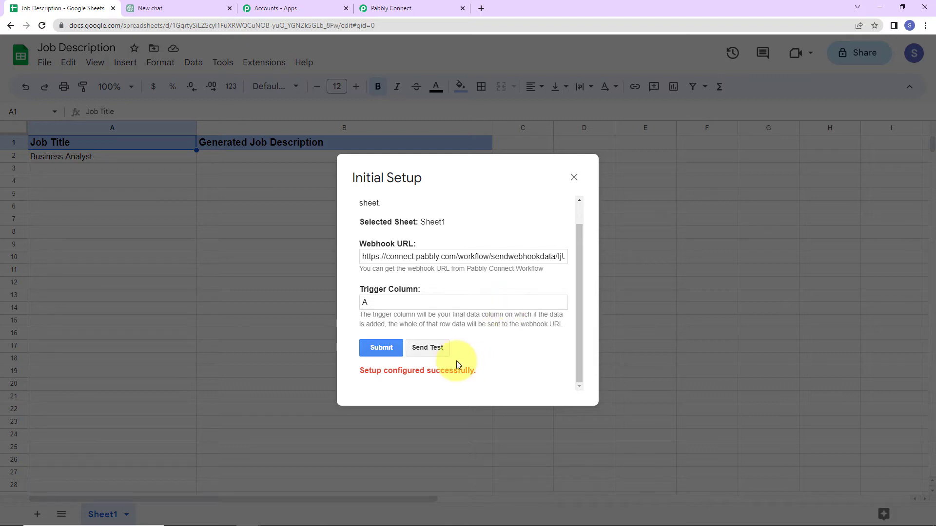
pyautogui.click(437, 350)
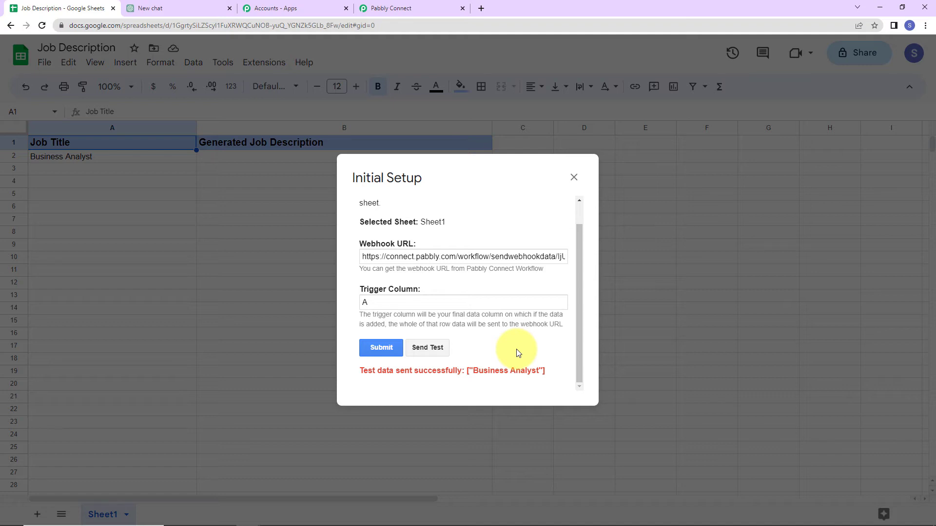
pyautogui.click(574, 177)
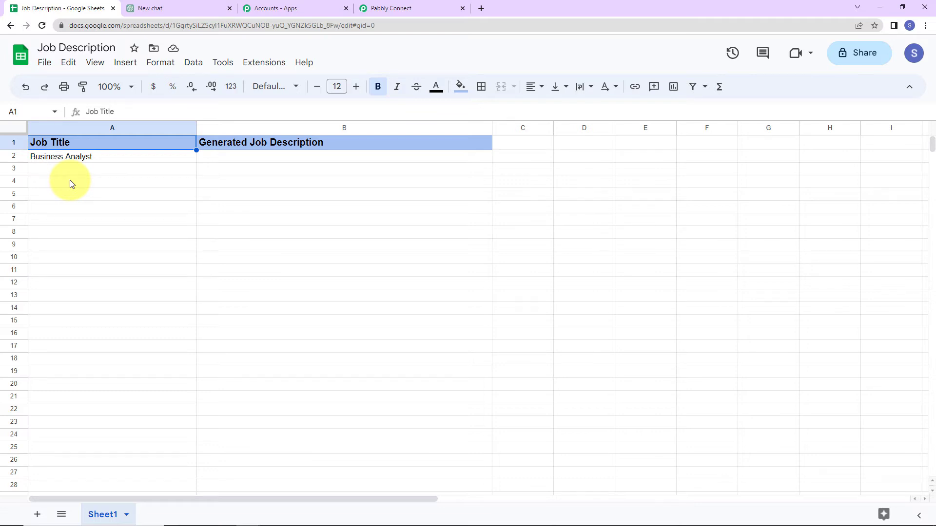
# Set the Pabbly Connect Webhooks add-on to Send On Event, then return to Pabbly Connect
pyautogui.click(254, 65)
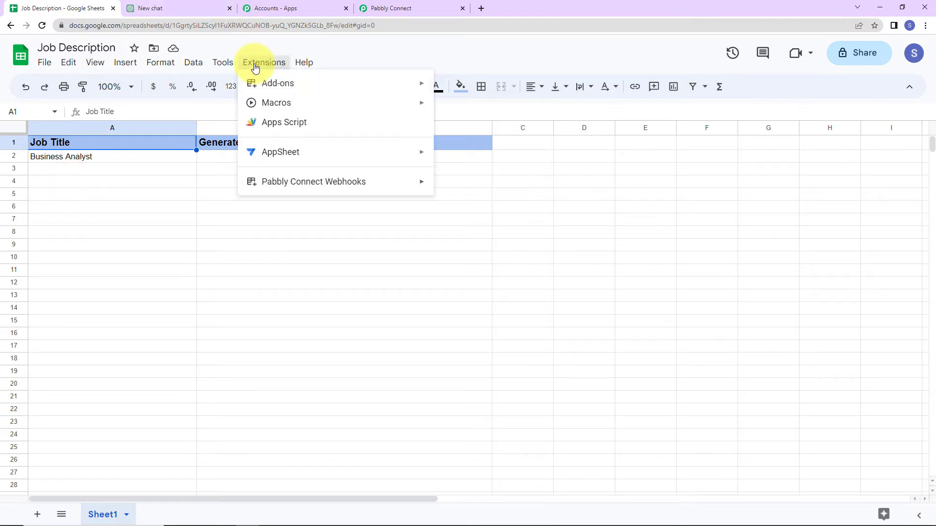
pyautogui.moveTo(271, 184)
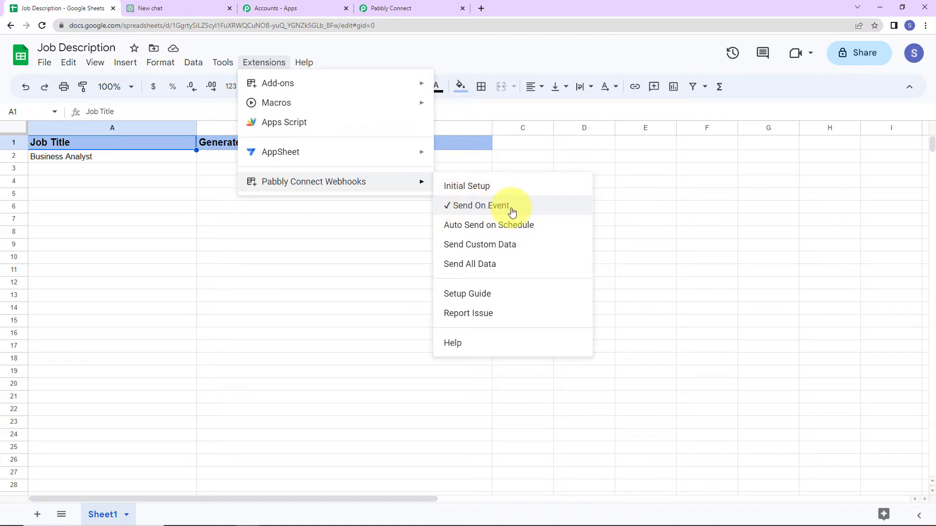
pyautogui.click(389, 232)
pyautogui.click(386, 10)
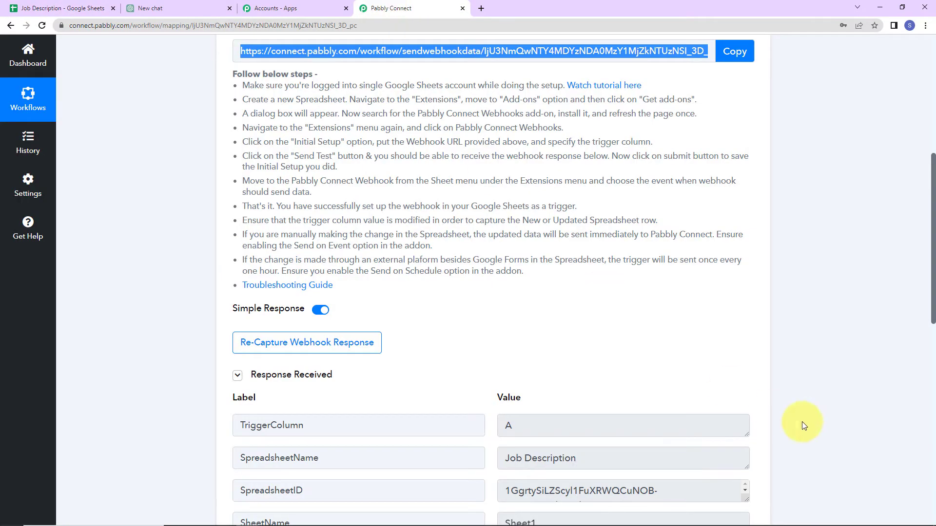
# Review the captured webhook response containing the Business Analyst job title
pyautogui.scroll(-5, 897, 381)
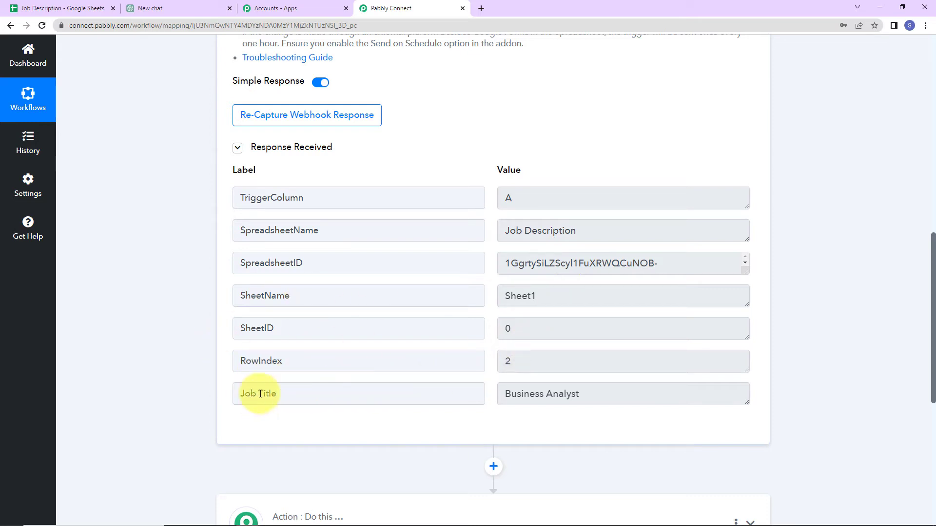
pyautogui.tripleClick(599, 395)
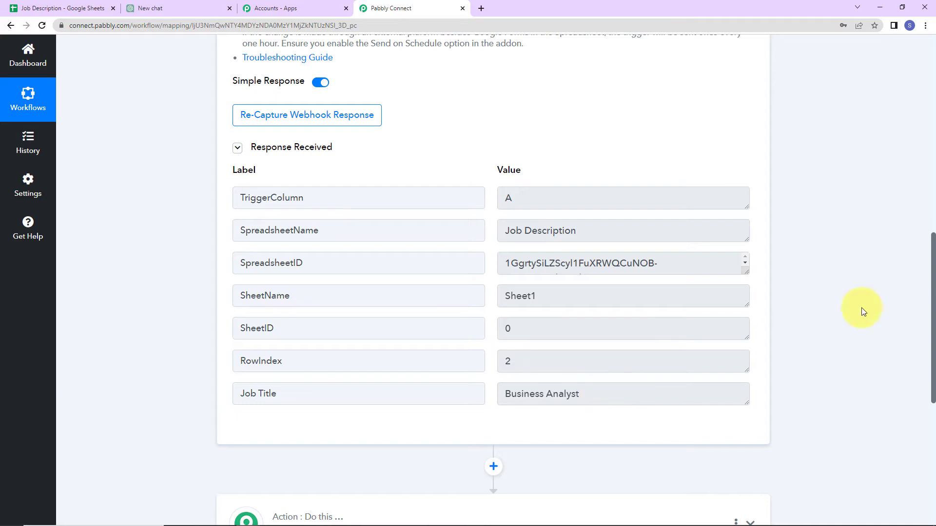
pyautogui.scroll(-5, 857, 309)
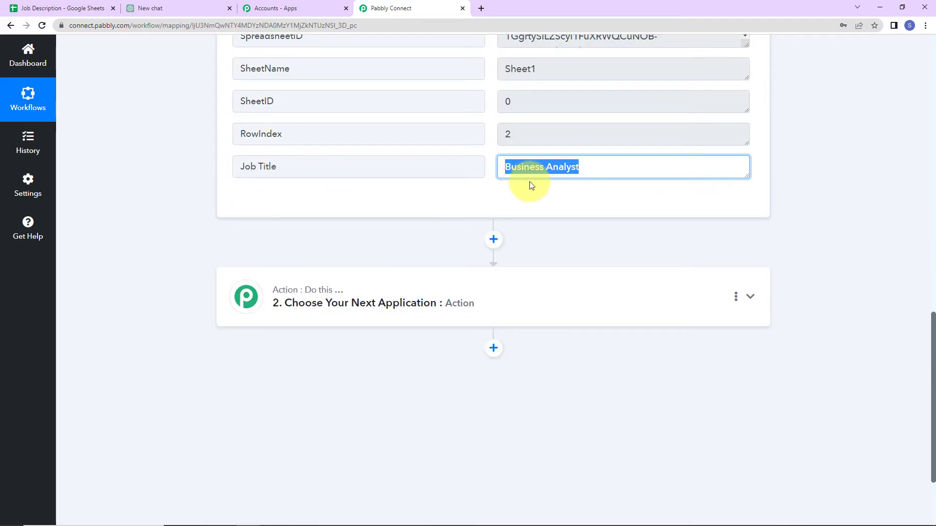
pyautogui.click(849, 180)
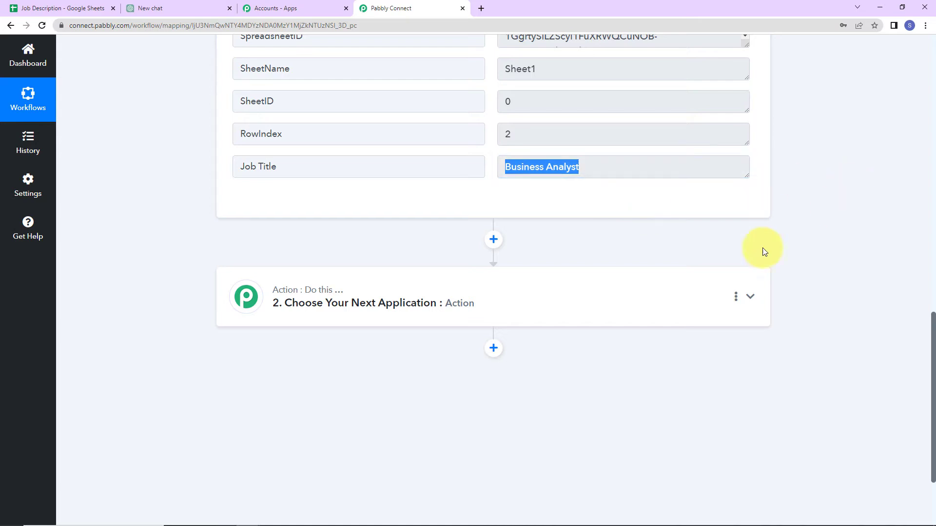
# Set the action step to ChatGPT with the Ask ChatGPT event and begin connecting an account
pyautogui.click(280, 310)
pyautogui.click(269, 363)
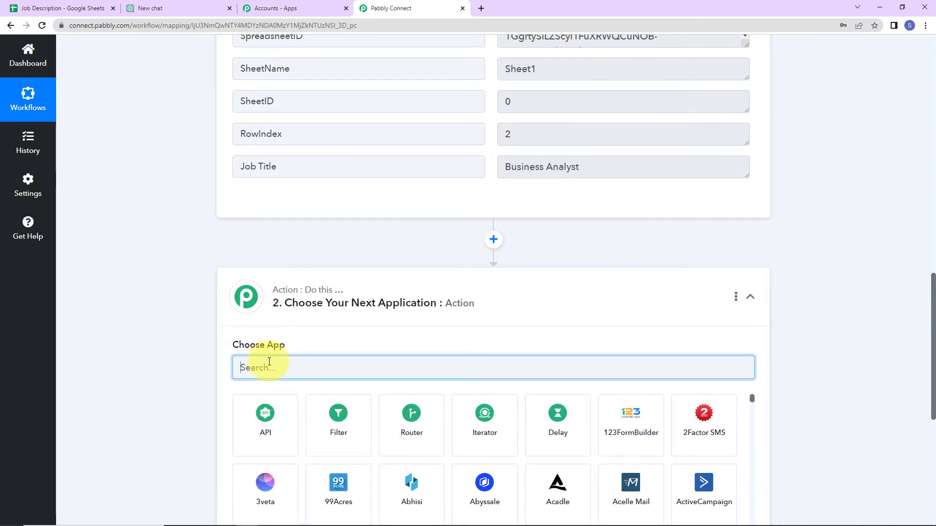
pyautogui.write('chat')
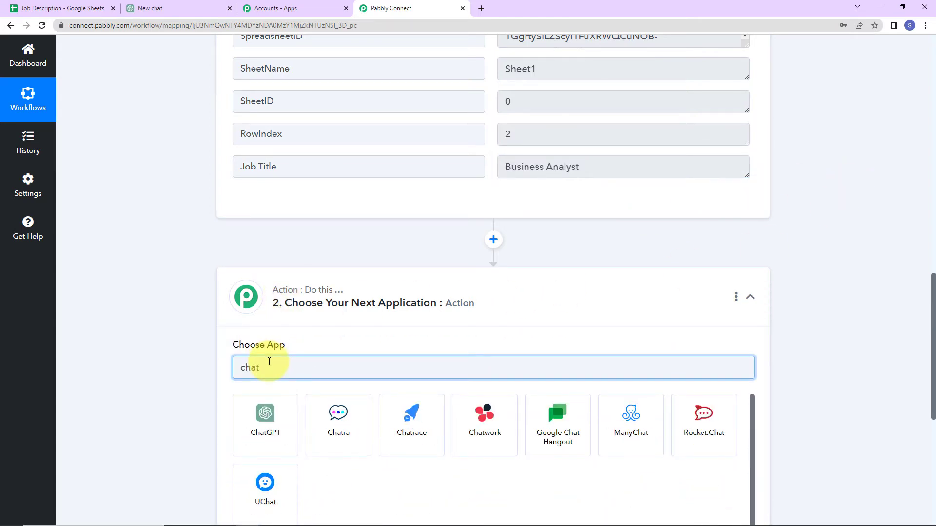
pyautogui.click(263, 432)
pyautogui.click(270, 419)
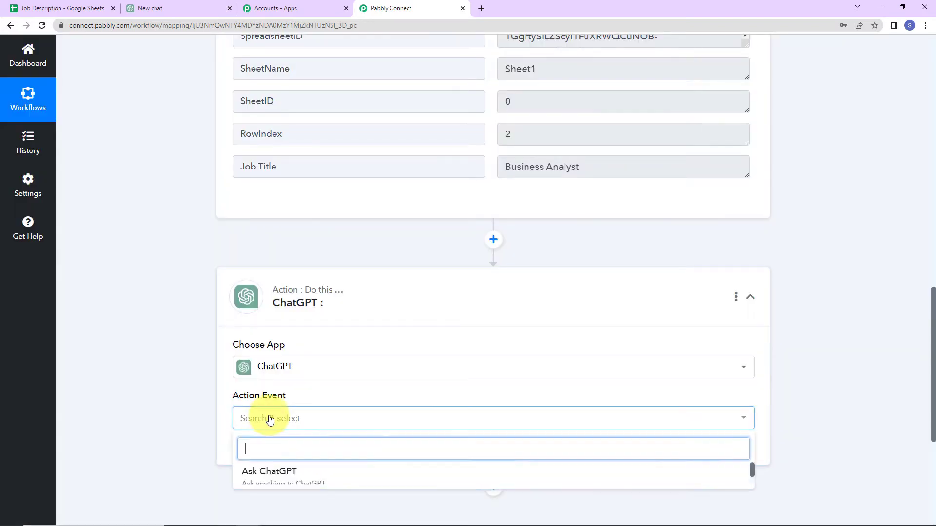
pyautogui.scroll(-2, 293, 463)
pyautogui.click(281, 360)
pyautogui.click(243, 343)
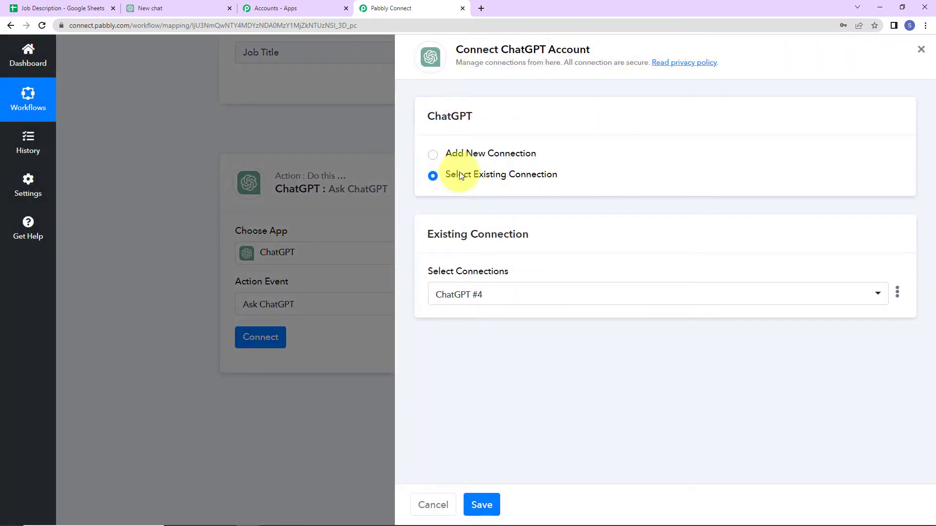
# Switch to a new ChatGPT connection (ChatGPT #5) and go to the OpenAI API keys page
pyautogui.click(432, 154)
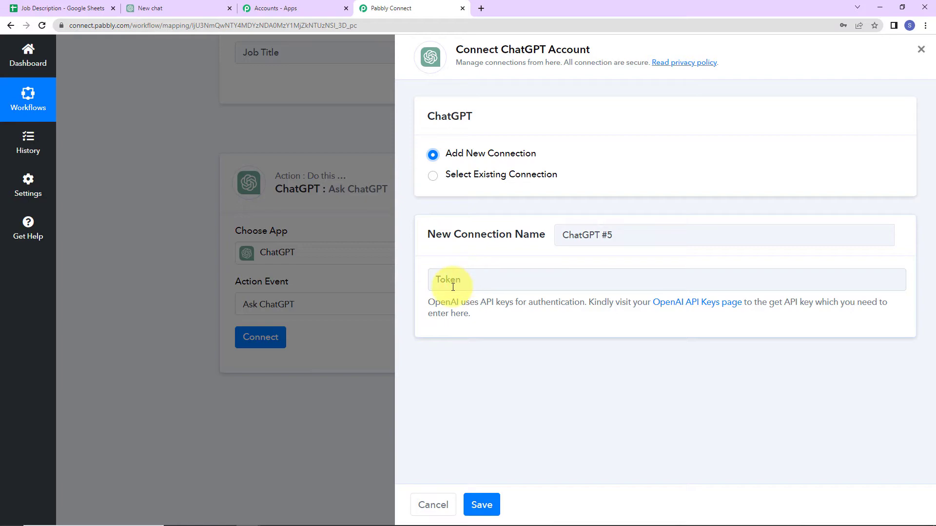
pyautogui.click(698, 307)
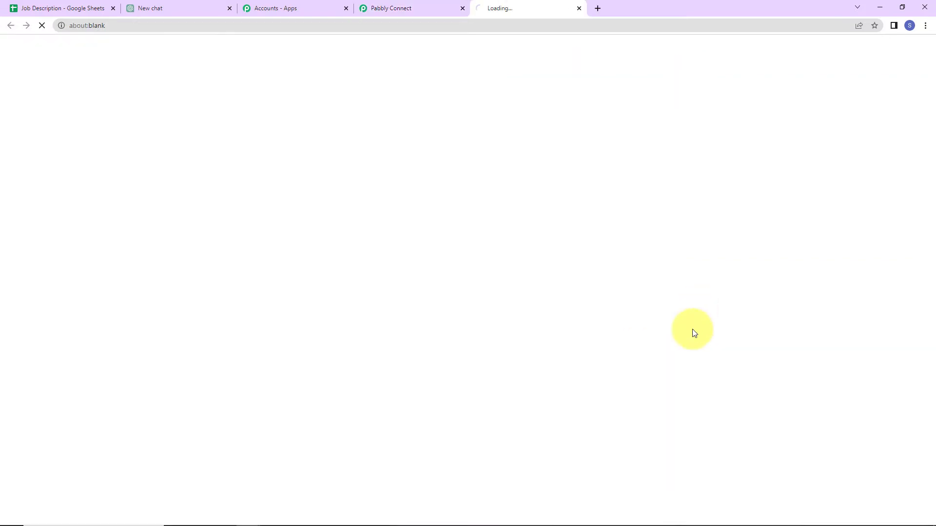
# Generate a new OpenAI secret key named New1234 and copy it for Pabbly Connect
pyautogui.click(302, 368)
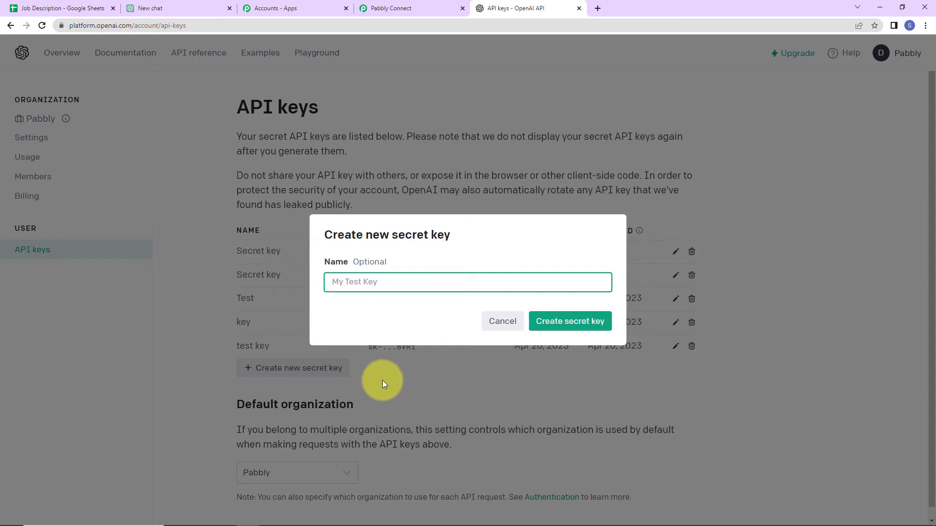
pyautogui.write('New1234')
pyautogui.click(564, 325)
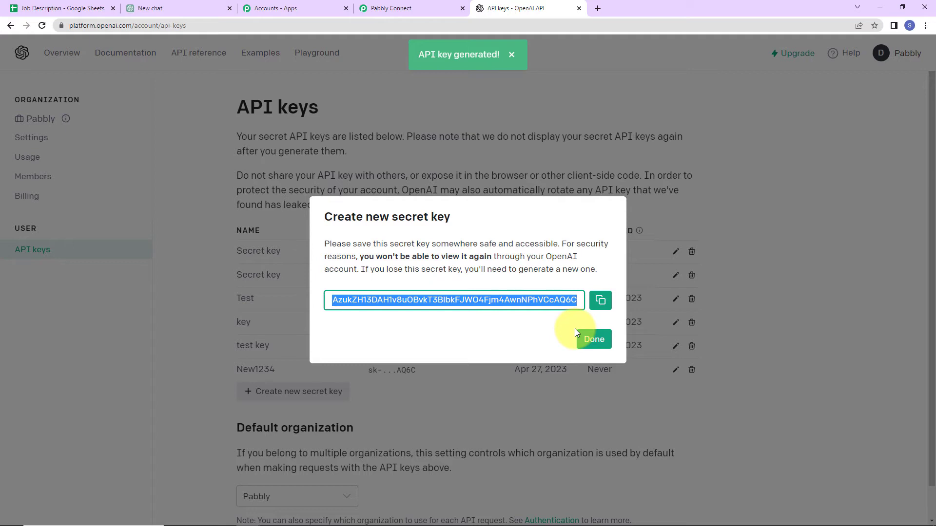
pyautogui.click(601, 300)
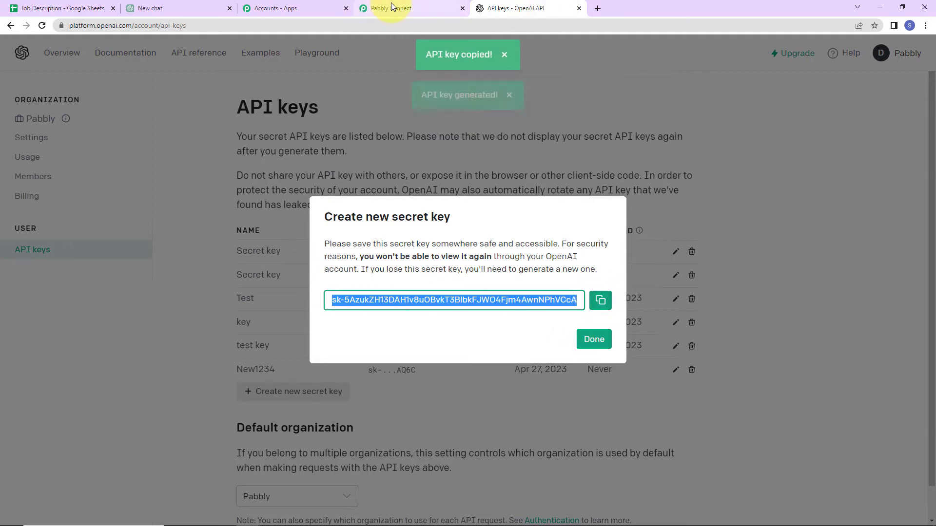
pyautogui.click(390, 8)
# Paste the copied API key as the token and save the ChatGPT #5 connection
pyautogui.click(459, 281)
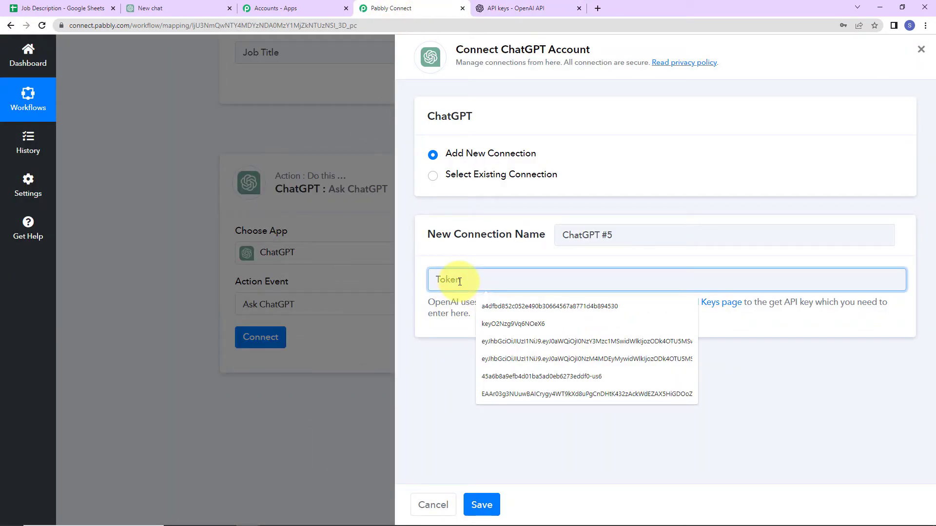
pyautogui.hotkey('ctrl', 'v')
pyautogui.click(482, 505)
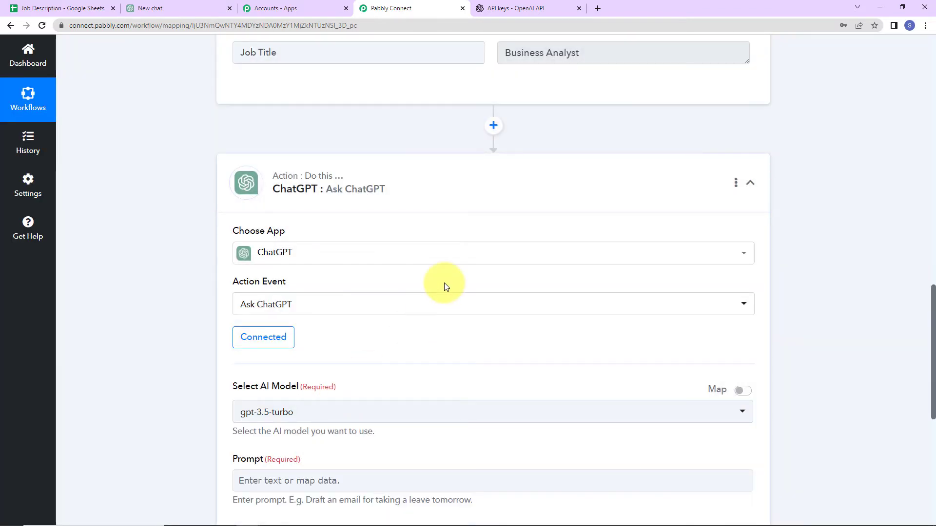
# Select gpt-3.5-turbo-0301 as the AI model for the Ask ChatGPT step
pyautogui.scroll(-5, 443, 322)
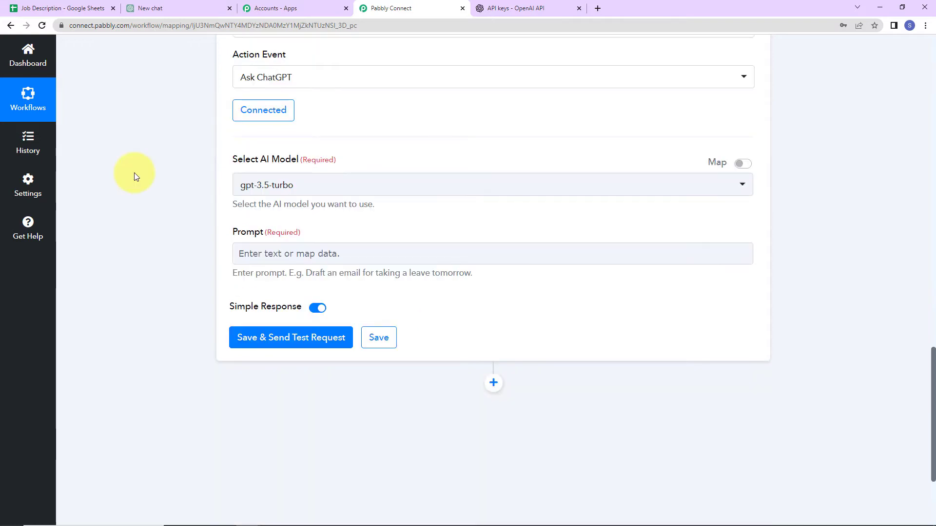
pyautogui.click(372, 182)
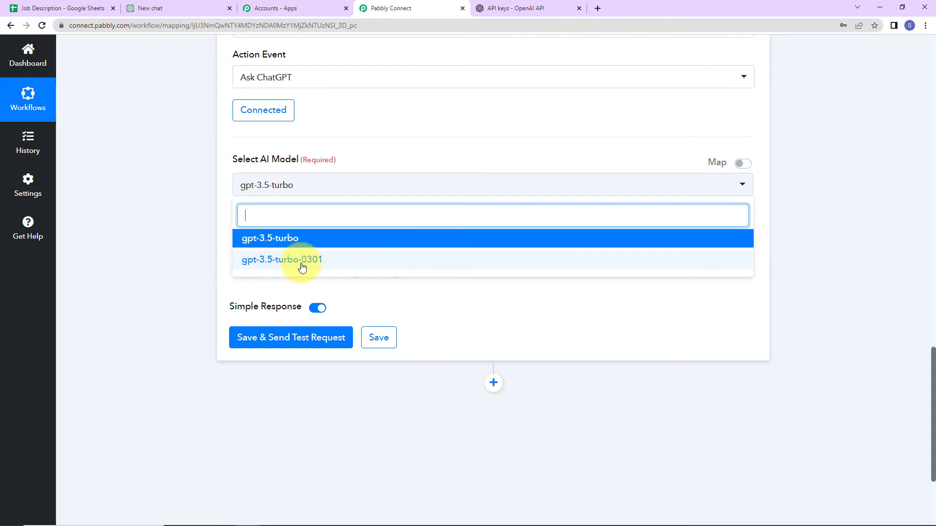
pyautogui.click(277, 262)
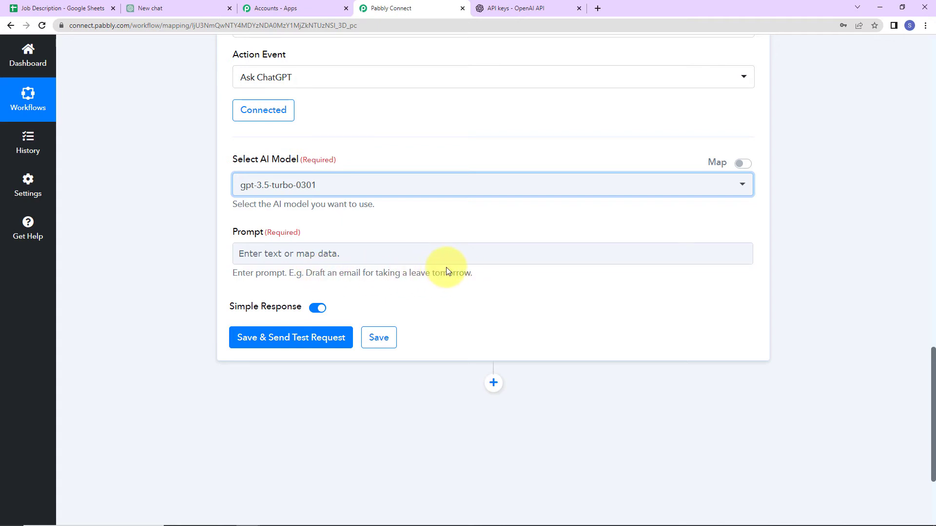
# Set the prompt to 'Write a job description for the title' plus mapped Job Title, then test it
pyautogui.click(244, 254)
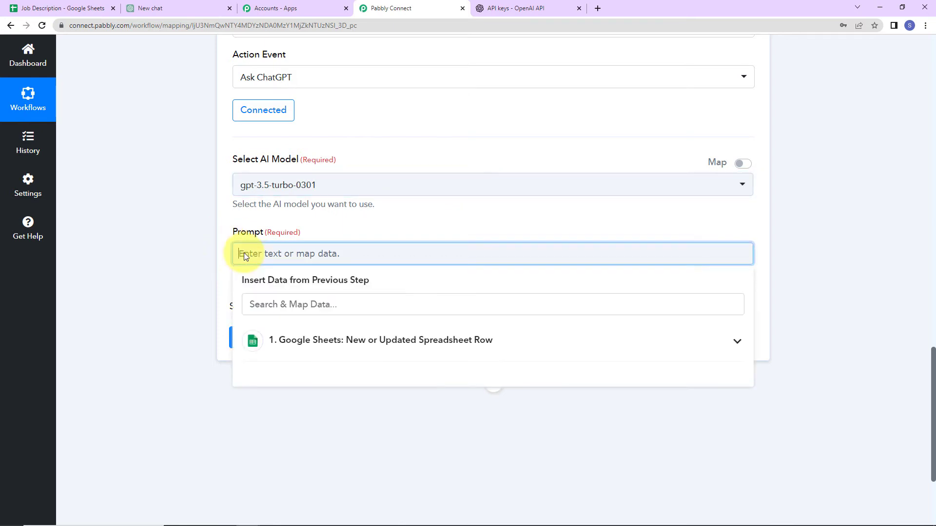
pyautogui.write('Write a job description for the title')
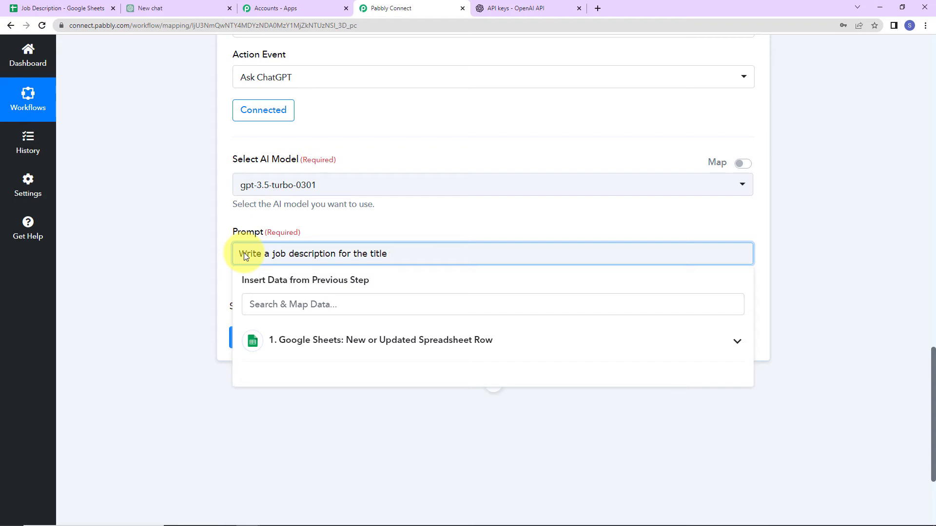
pyautogui.click(382, 341)
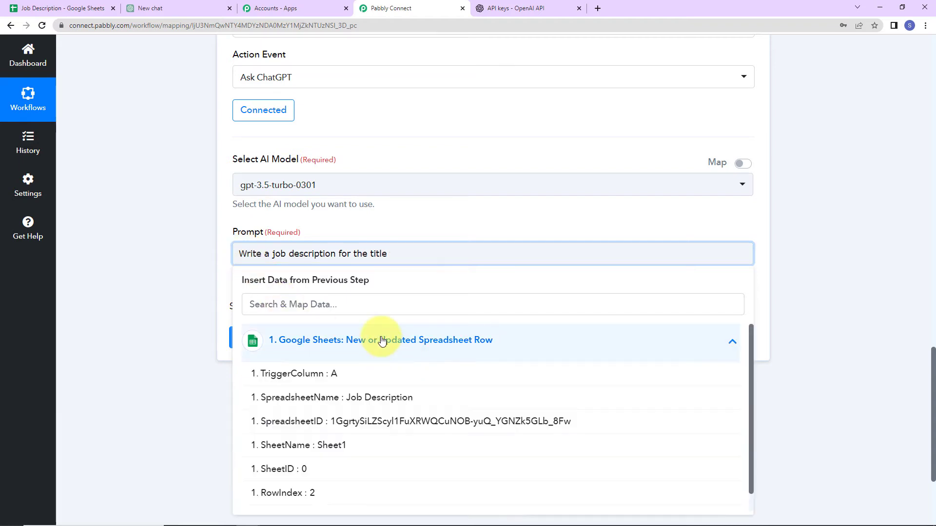
pyautogui.scroll(-1, 407, 401)
pyautogui.click(317, 496)
pyautogui.click(168, 331)
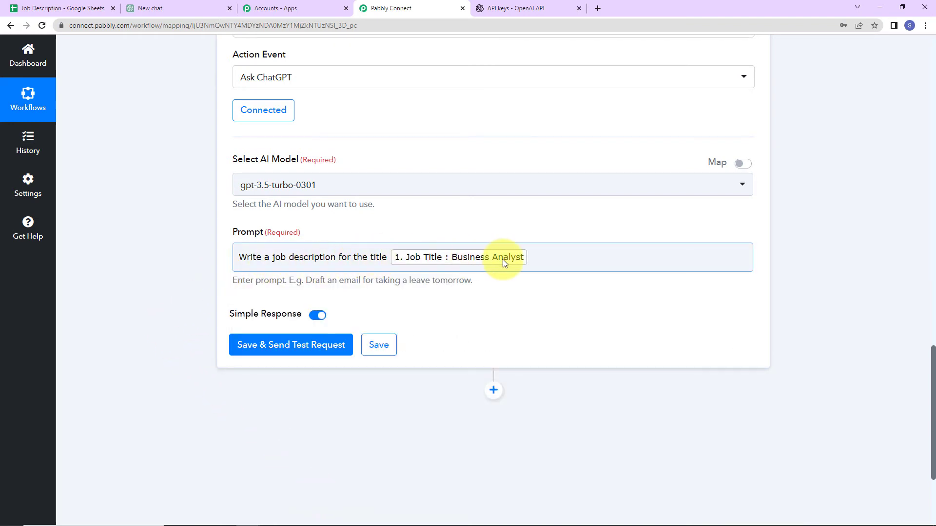
pyautogui.click(252, 346)
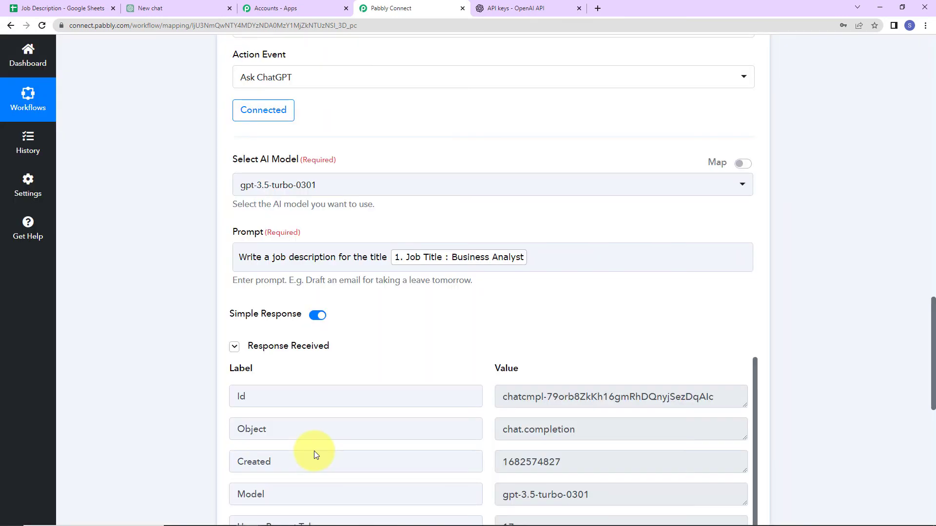
pyautogui.scroll(-5, 715, 346)
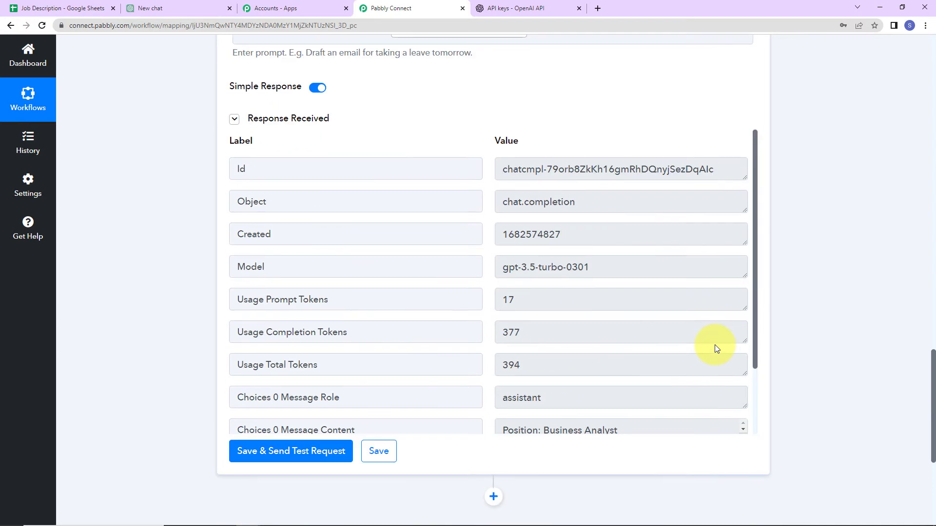
pyautogui.scroll(-2, 652, 288)
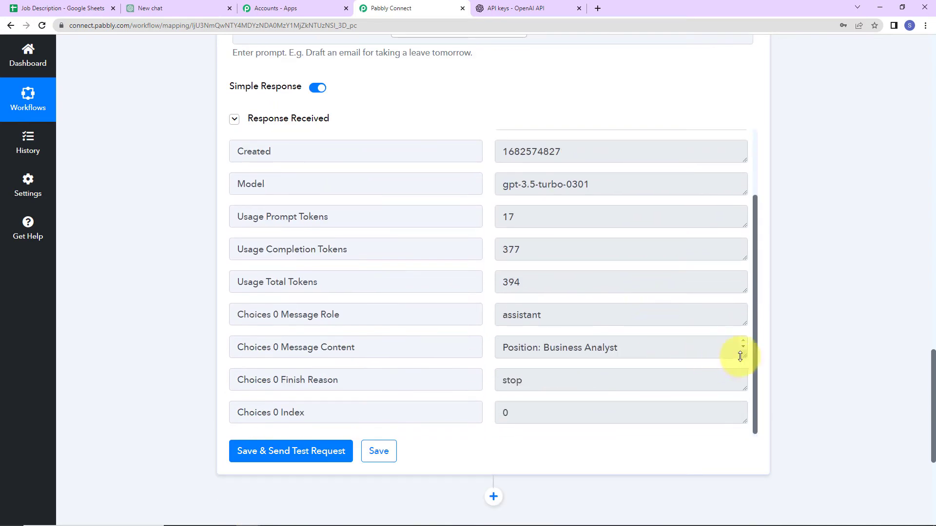
pyautogui.moveTo(745, 357); pyautogui.dragTo(746, 439)
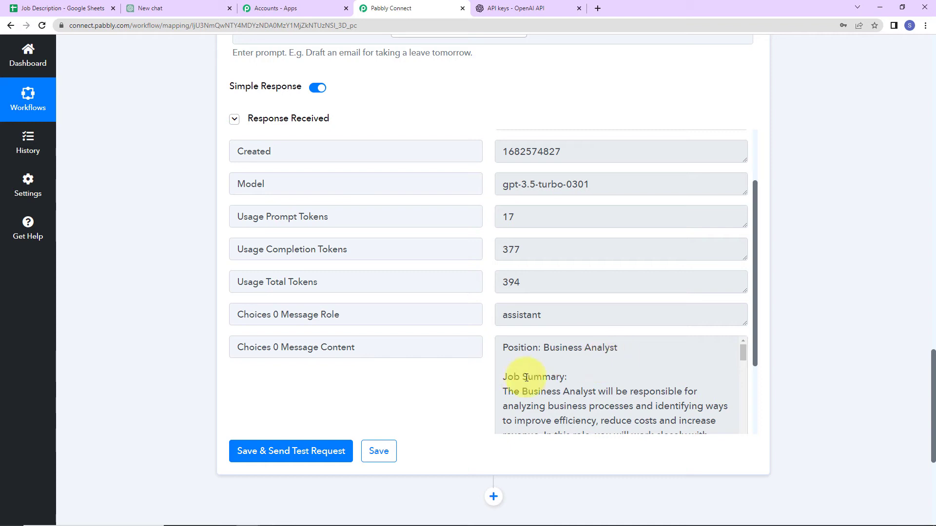
pyautogui.scroll(-2, 602, 378)
pyautogui.scroll(-10, 603, 379)
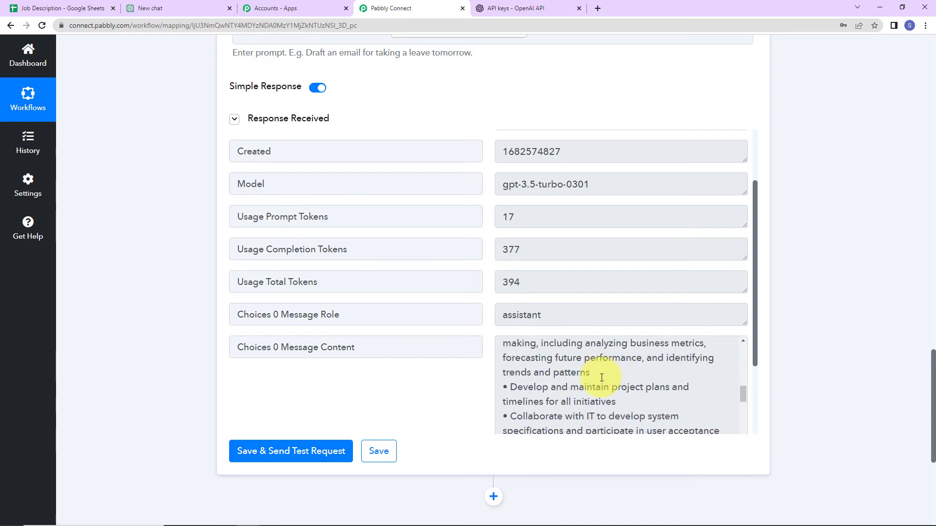
pyautogui.scroll(-8, 602, 378)
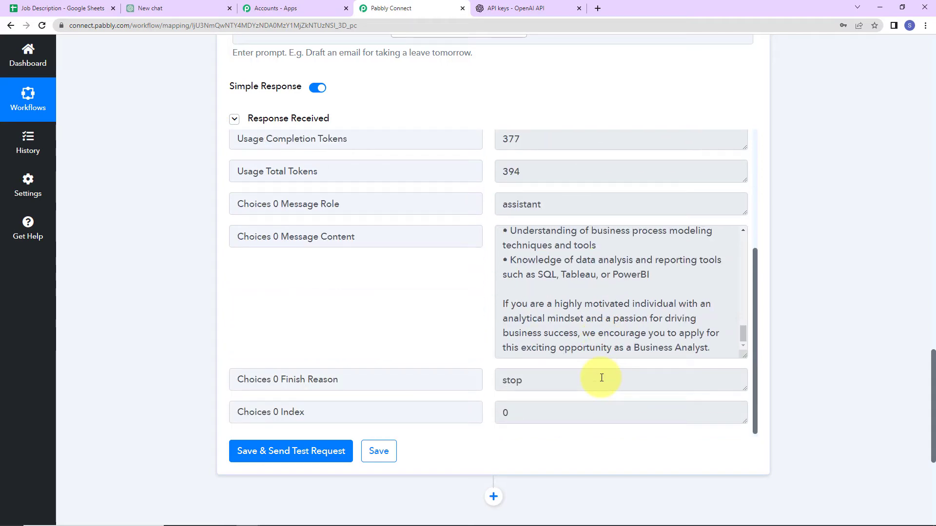
pyautogui.scroll(-2, 901, 251)
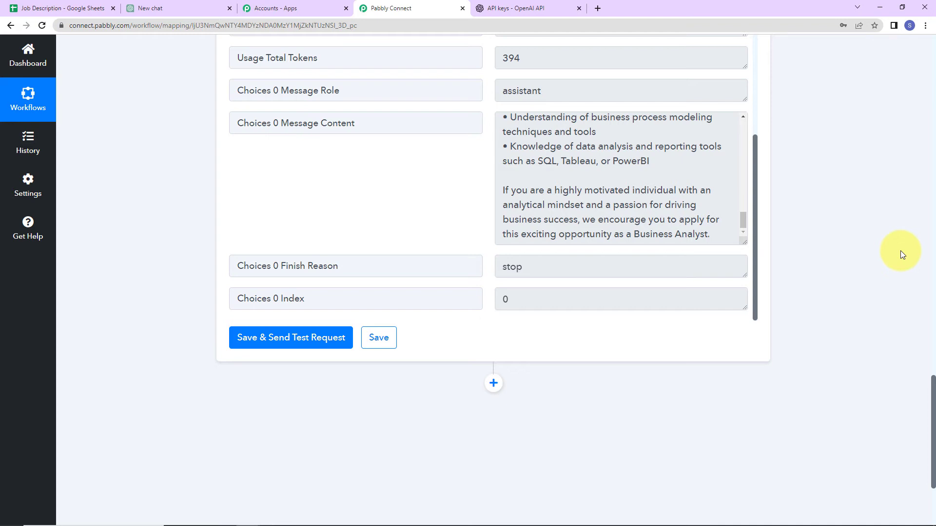
pyautogui.scroll(-2, 900, 250)
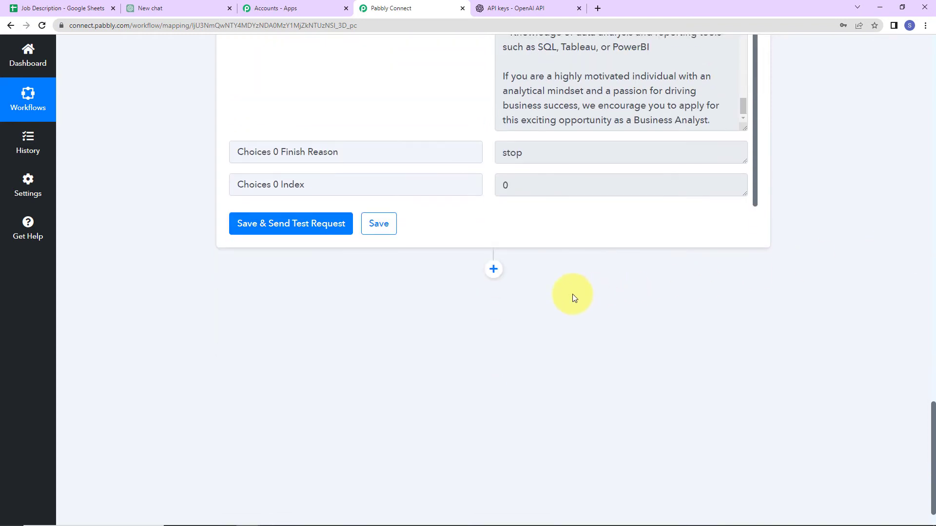
pyautogui.click(63, 8)
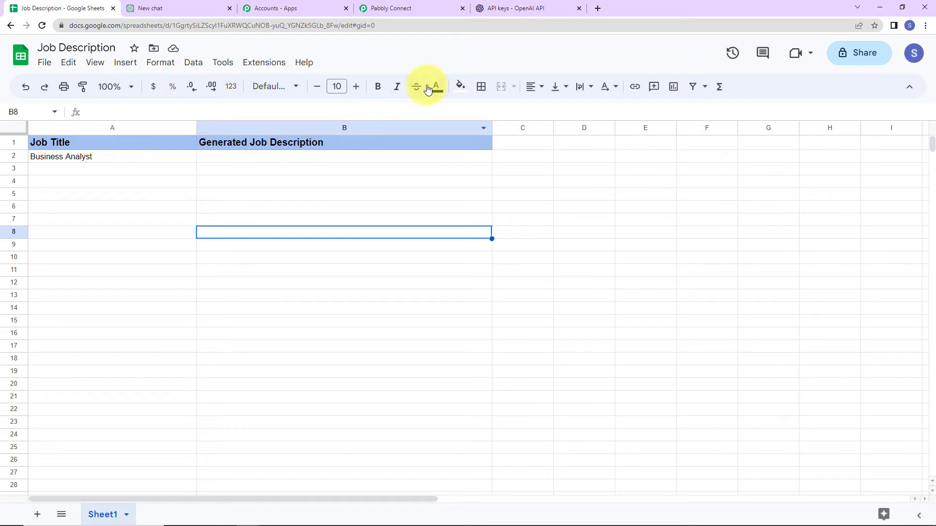
pyautogui.click(394, 9)
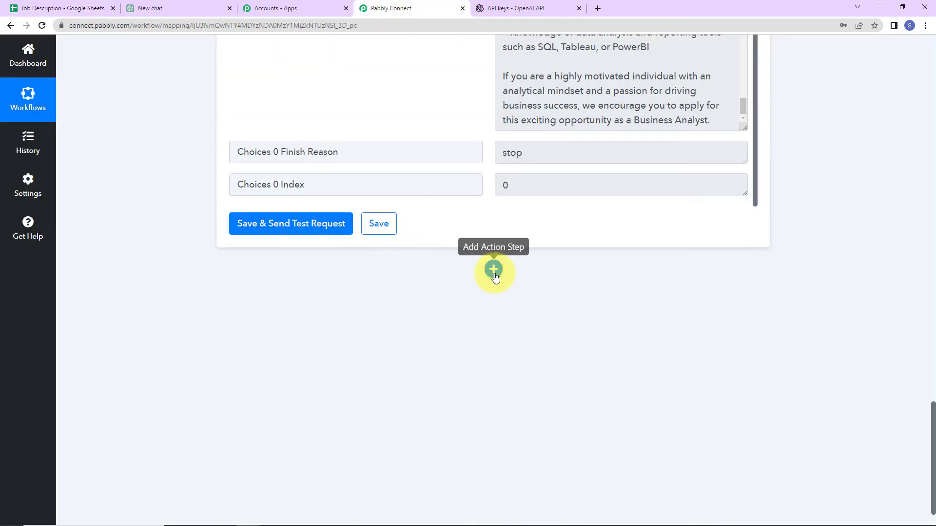
# Add a third action step using Google Sheets with the Update Cell Value event
pyautogui.click(493, 269)
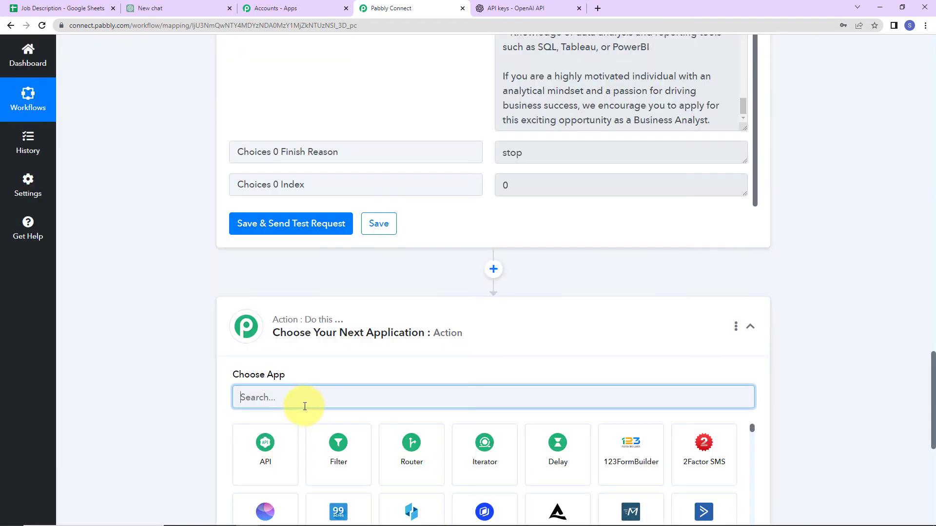
pyautogui.write('google')
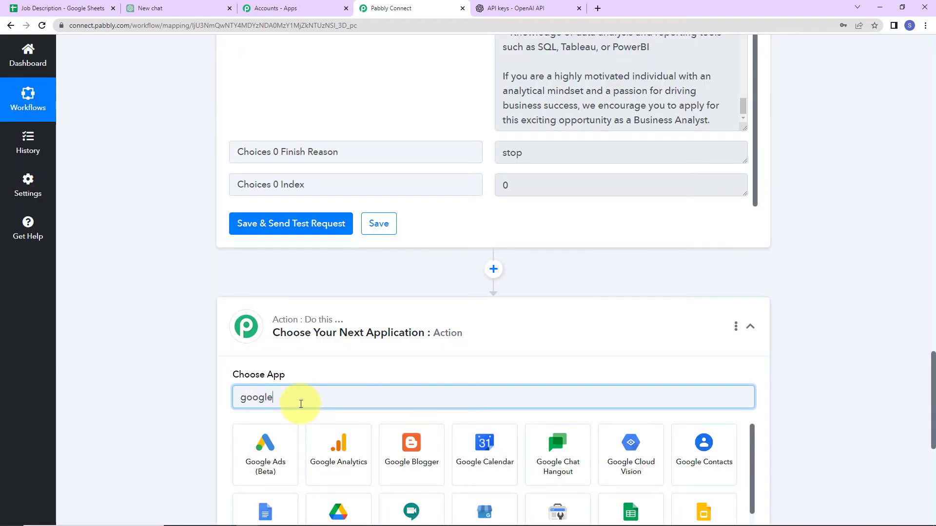
pyautogui.scroll(-1, 453, 471)
pyautogui.scroll(-2, 453, 471)
pyautogui.click(622, 444)
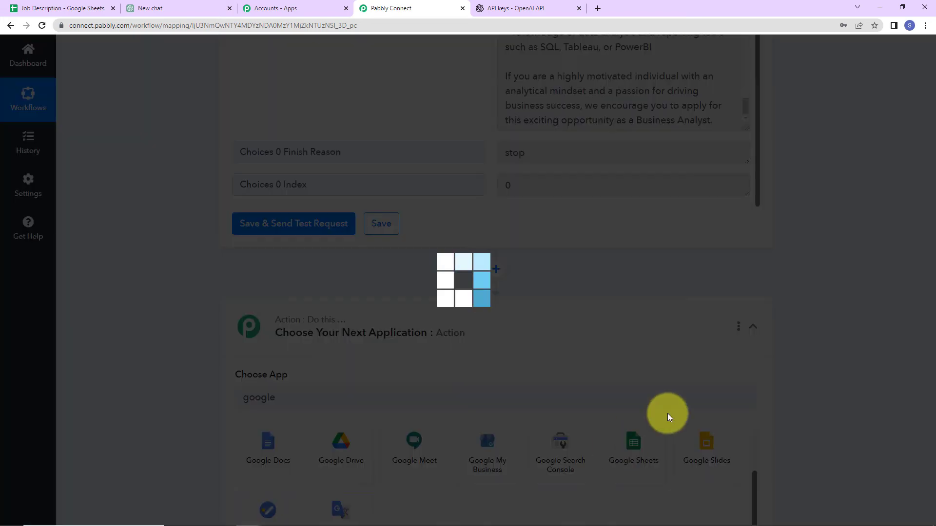
pyautogui.scroll(-4, 879, 329)
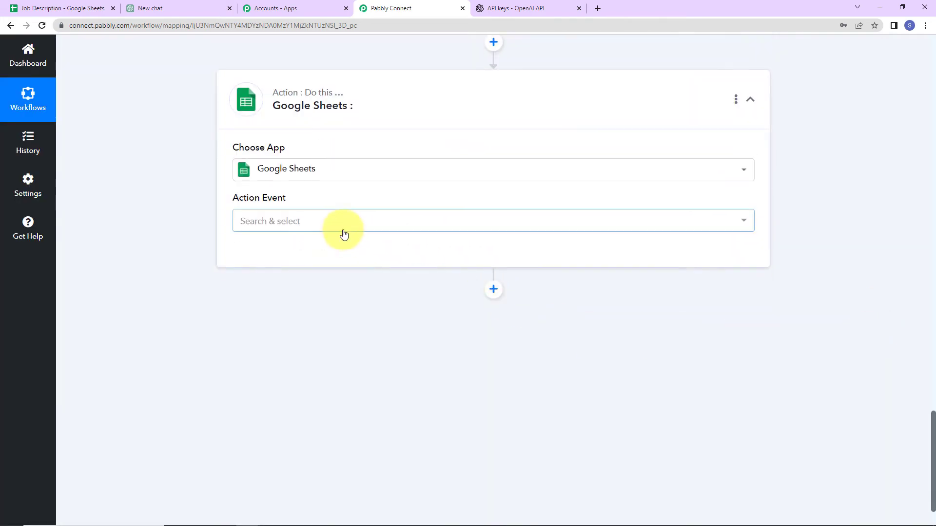
pyautogui.click(337, 222)
pyautogui.scroll(-8, 336, 358)
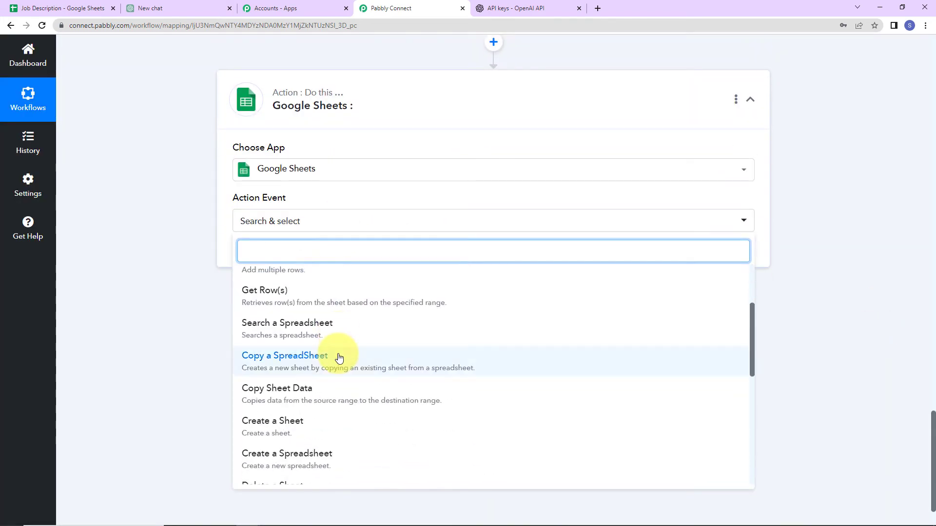
pyautogui.click(304, 442)
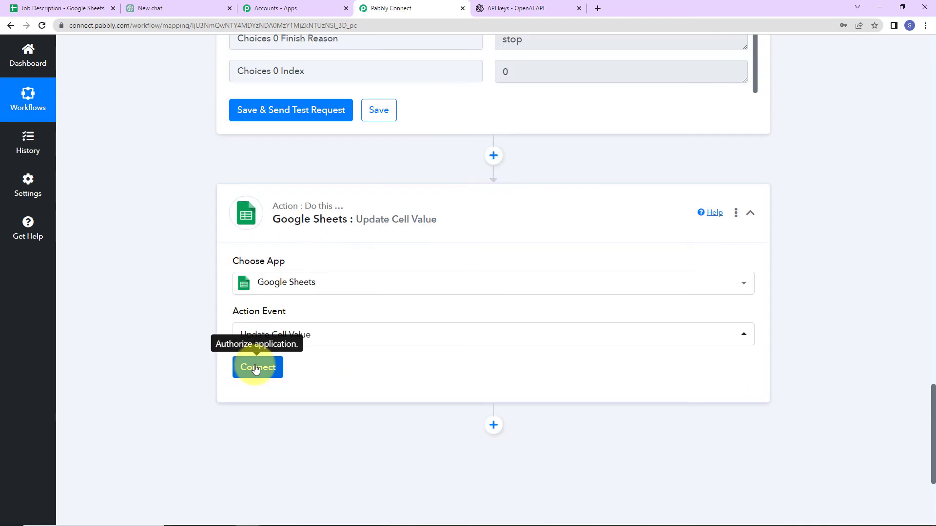
pyautogui.click(257, 368)
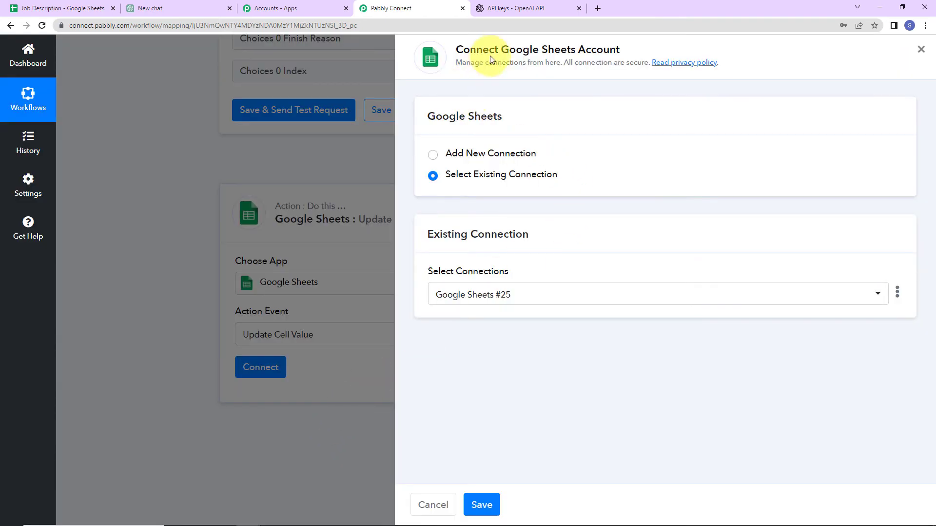
# Authorize a new Google Sheets connection via Google sign-in for the Update Cell Value step
pyautogui.moveTo(501, 49); pyautogui.dragTo(622, 51)
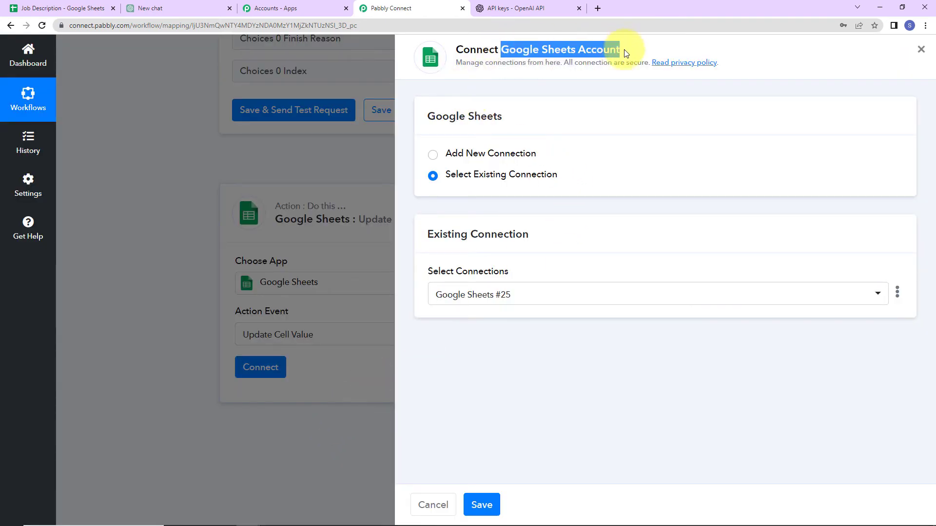
pyautogui.click(433, 155)
pyautogui.click(470, 287)
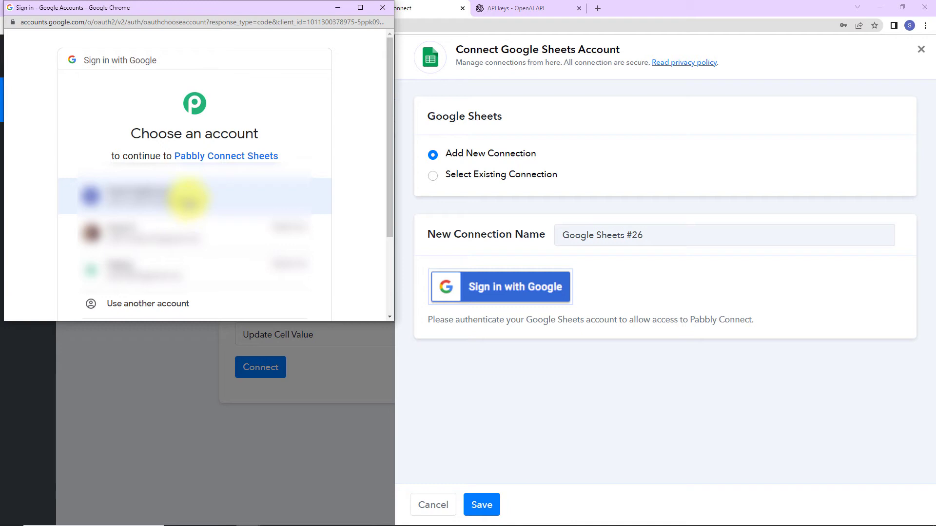
pyautogui.click(171, 196)
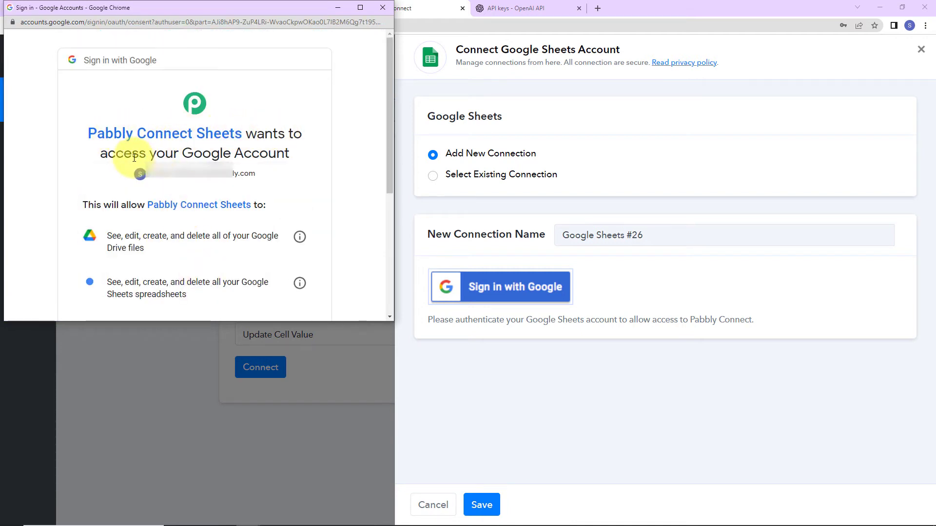
pyautogui.scroll(-5, 256, 205)
pyautogui.click(255, 238)
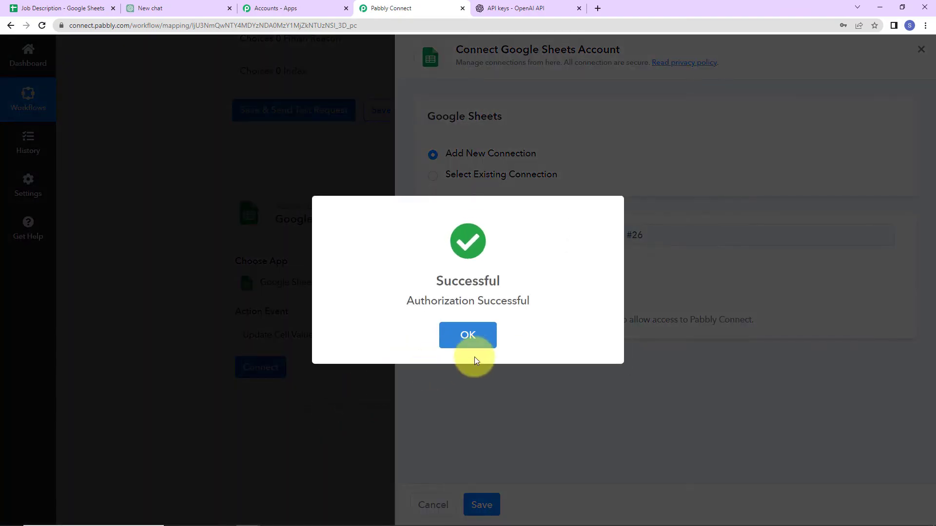
pyautogui.click(472, 347)
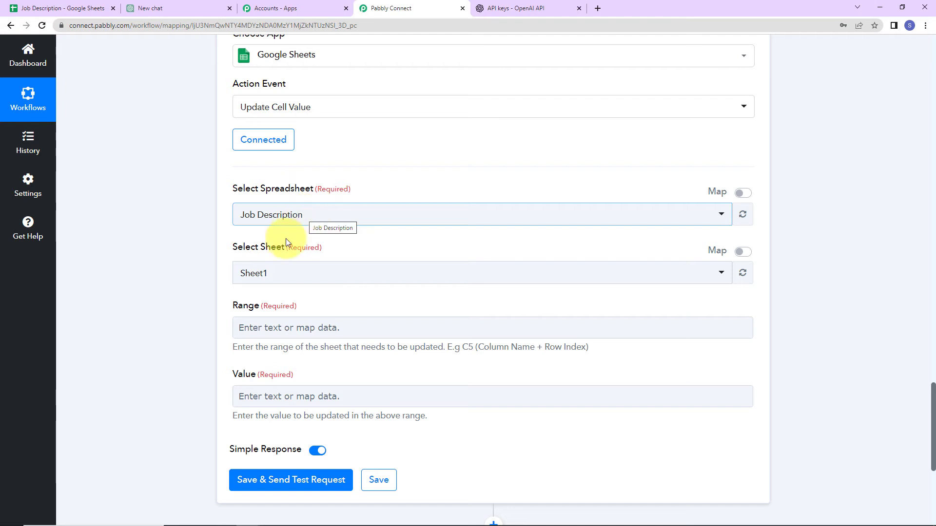
# Select the Job Description spreadsheet and Sheet1, then check the spreadsheet's columns
pyautogui.click(314, 219)
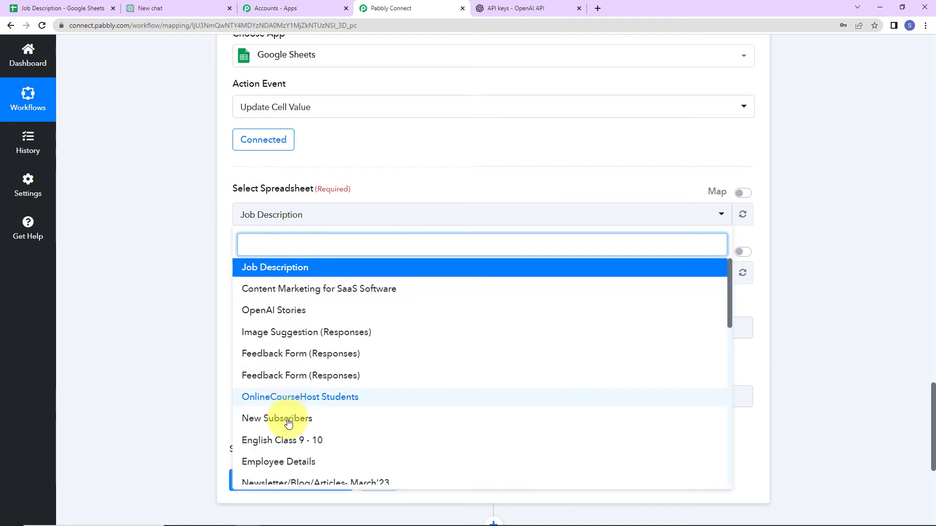
pyautogui.click(131, 279)
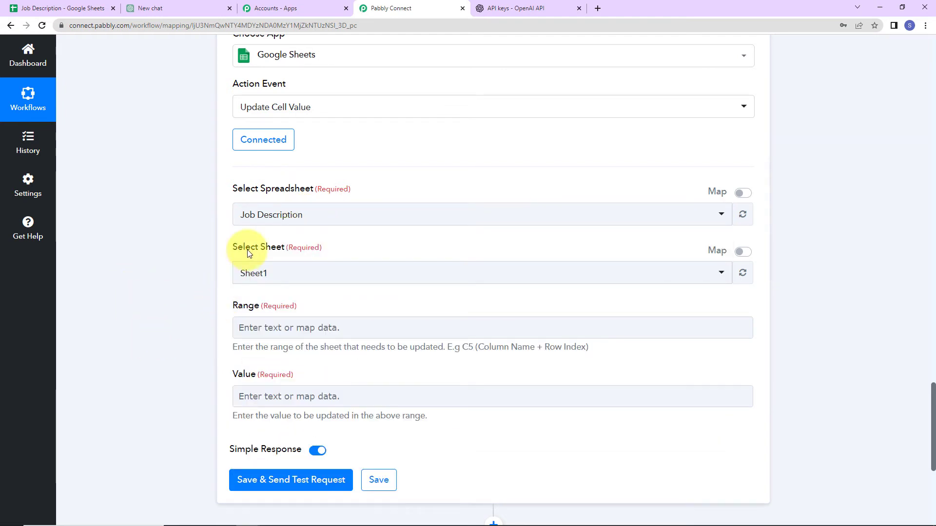
pyautogui.click(278, 275)
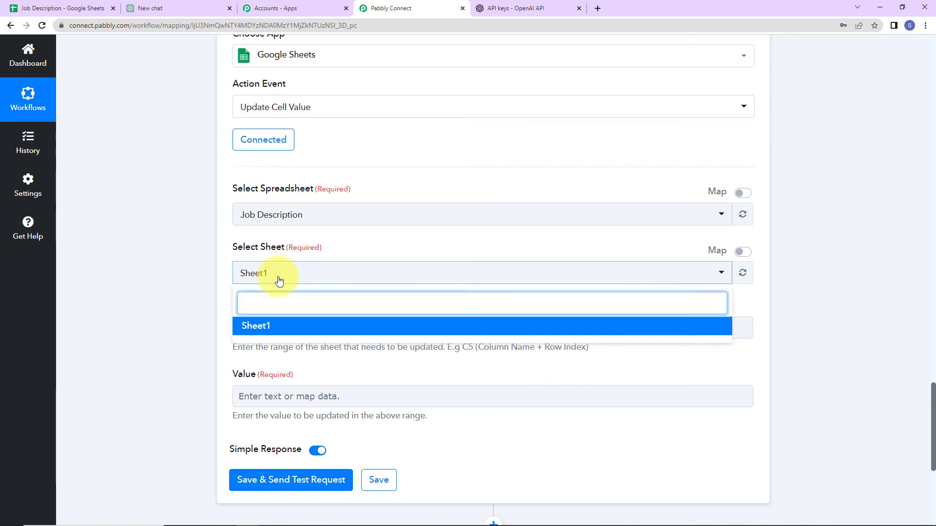
pyautogui.click(194, 275)
pyautogui.scroll(-3, 194, 277)
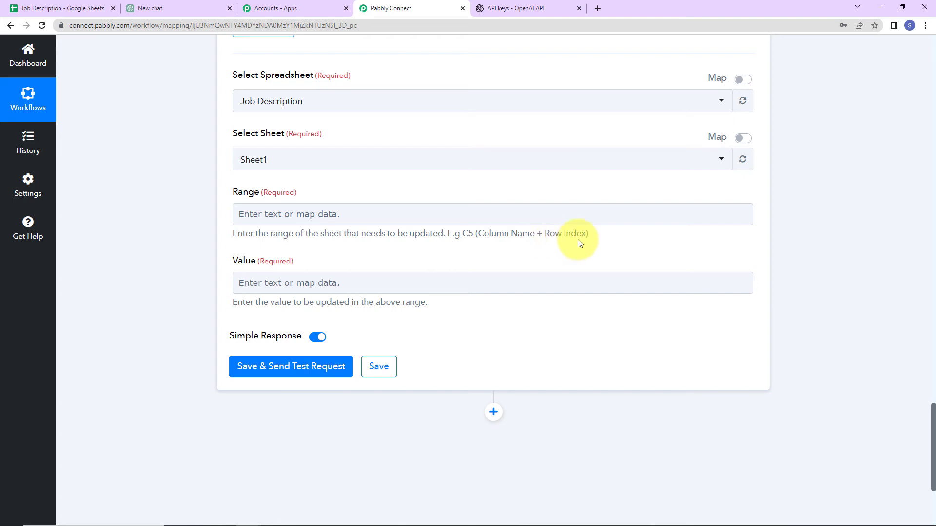
pyautogui.click(73, 9)
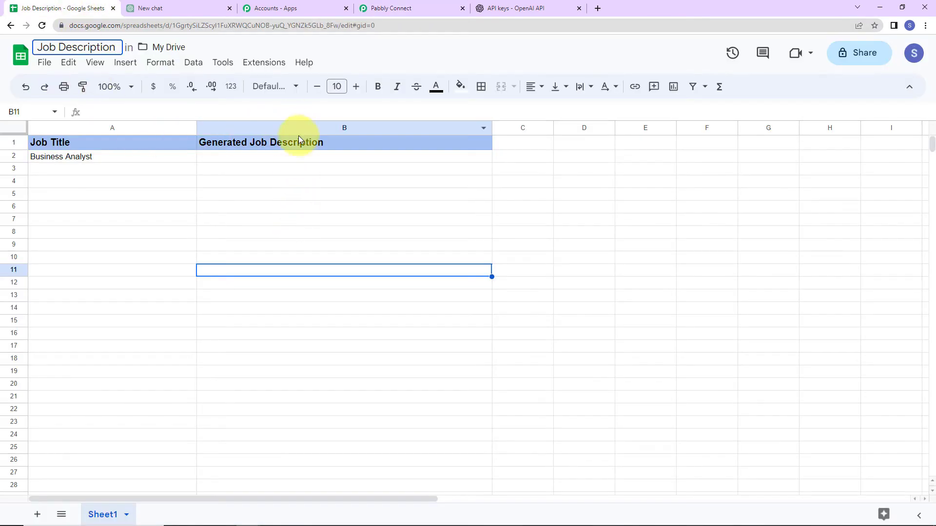
pyautogui.click(390, 9)
# Set Range to column B followed by the trigger's RowIndex (giving B2)
pyautogui.click(275, 214)
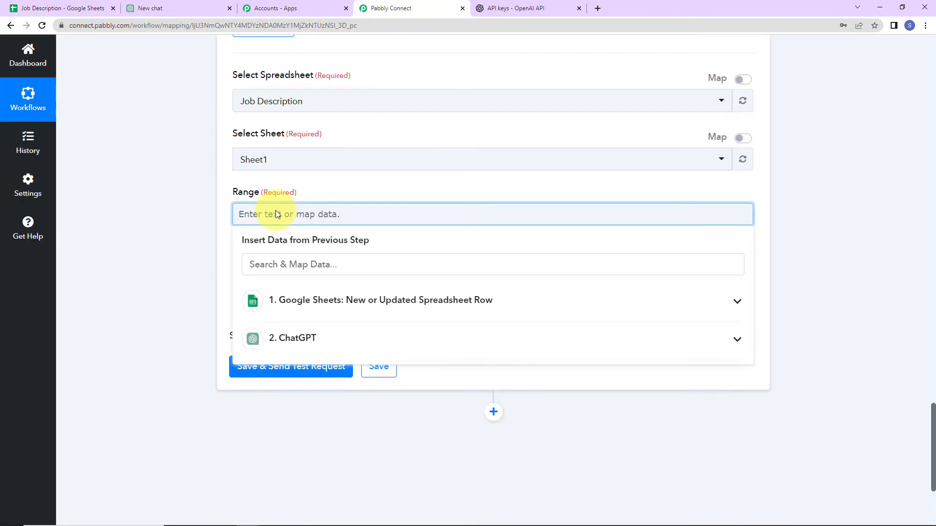
pyautogui.write('B')
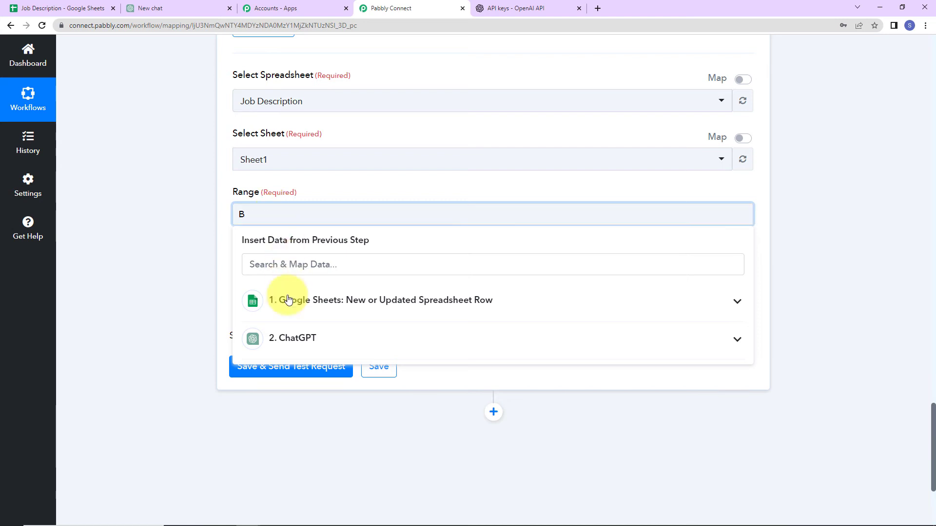
pyautogui.click(288, 313)
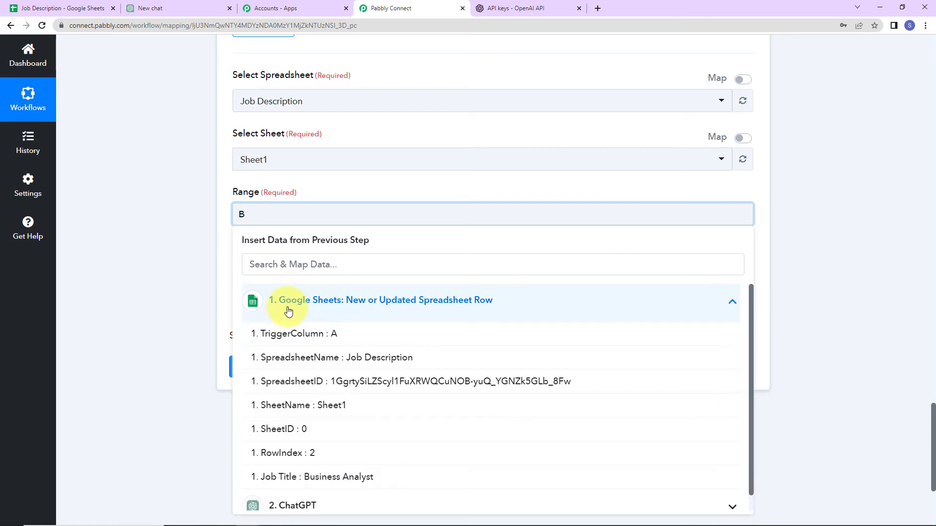
pyautogui.click(280, 457)
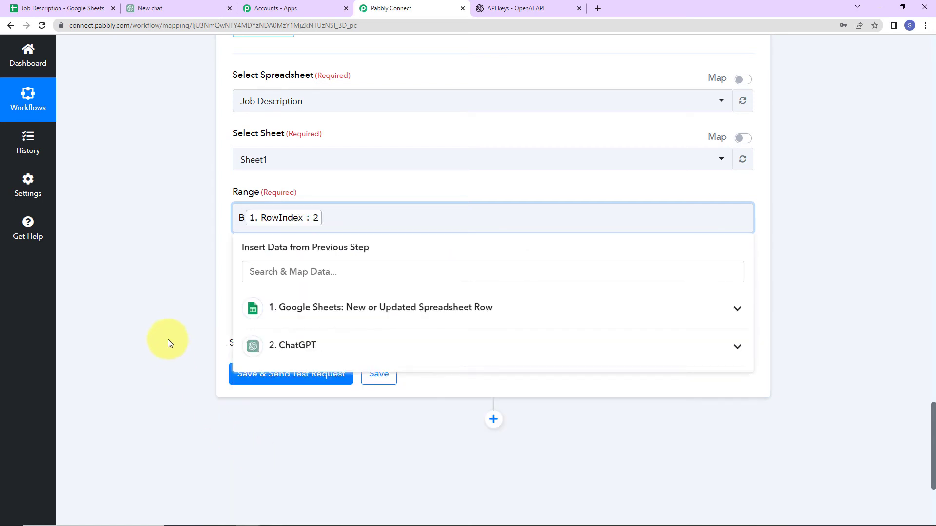
pyautogui.click(165, 335)
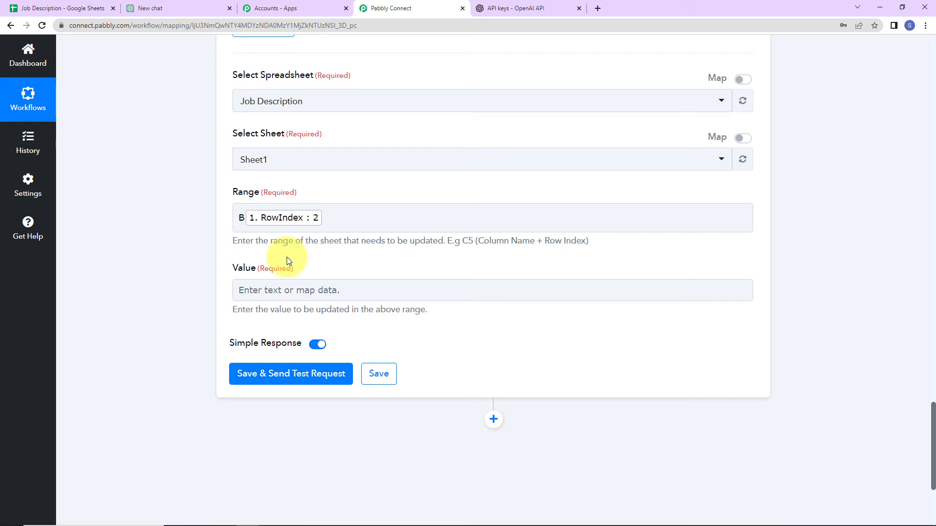
# Map ChatGPT's Choices 0 Message Content into the Value field
pyautogui.click(257, 290)
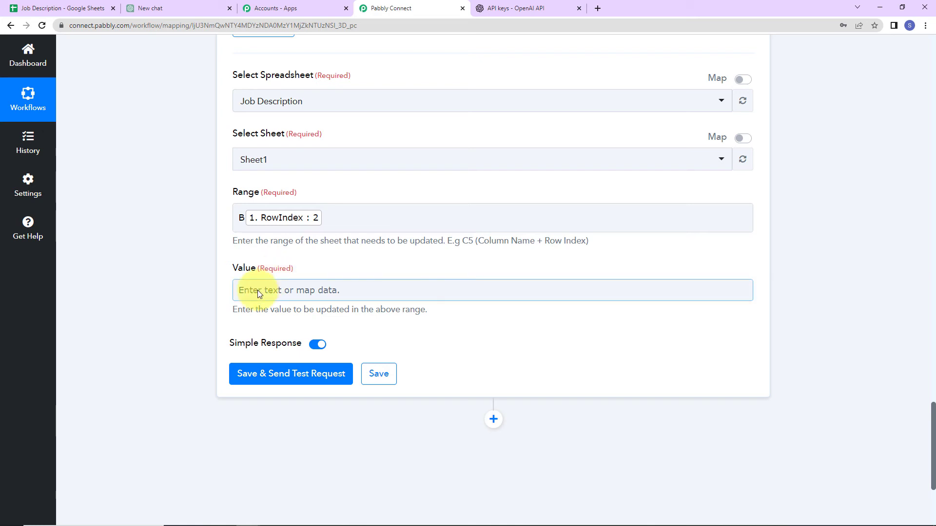
pyautogui.click(258, 291)
pyautogui.click(313, 414)
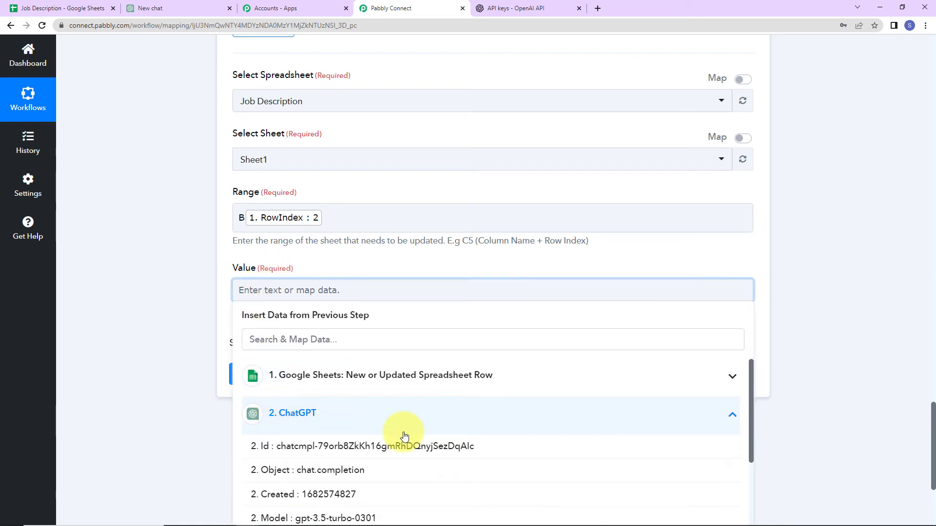
pyautogui.scroll(-3, 652, 514)
pyautogui.click(445, 484)
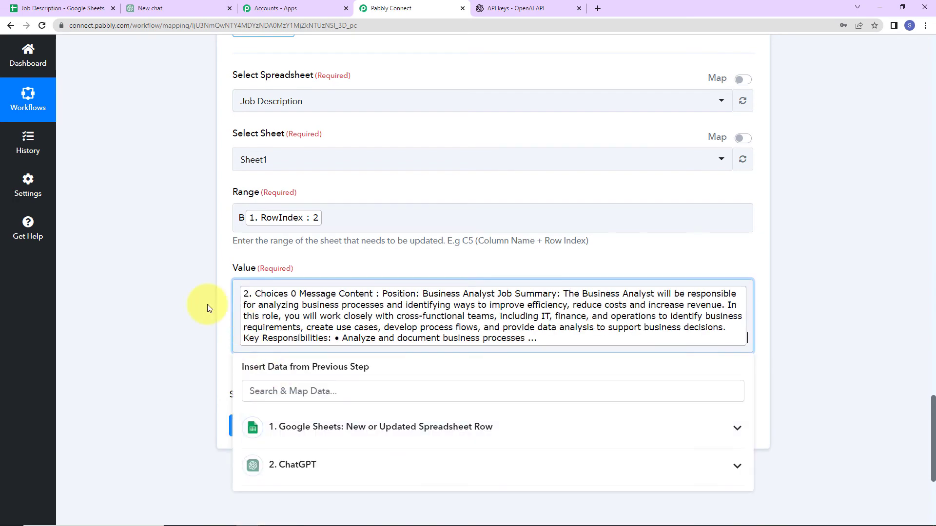
pyautogui.click(207, 304)
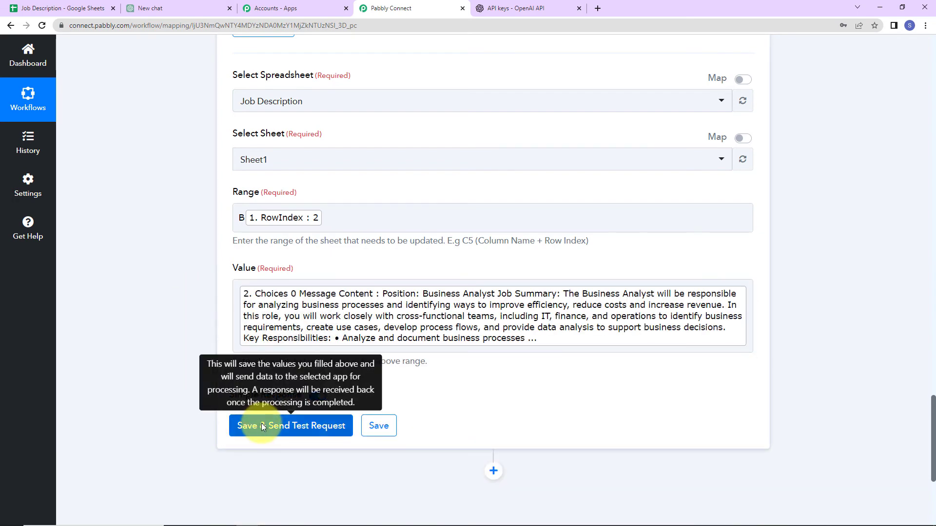
# Send a test update and verify the generated job description in cell B2
pyautogui.click(291, 425)
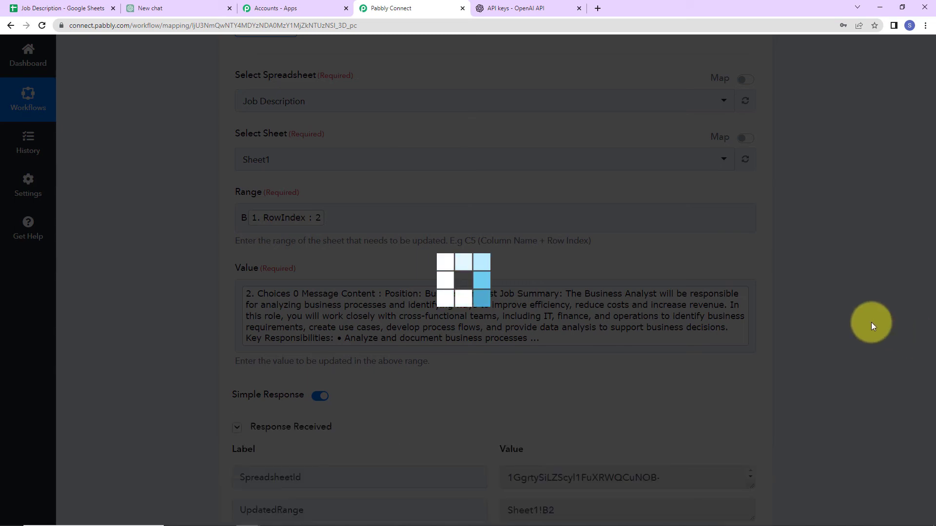
pyautogui.scroll(-4, 873, 325)
pyautogui.scroll(-1, 873, 326)
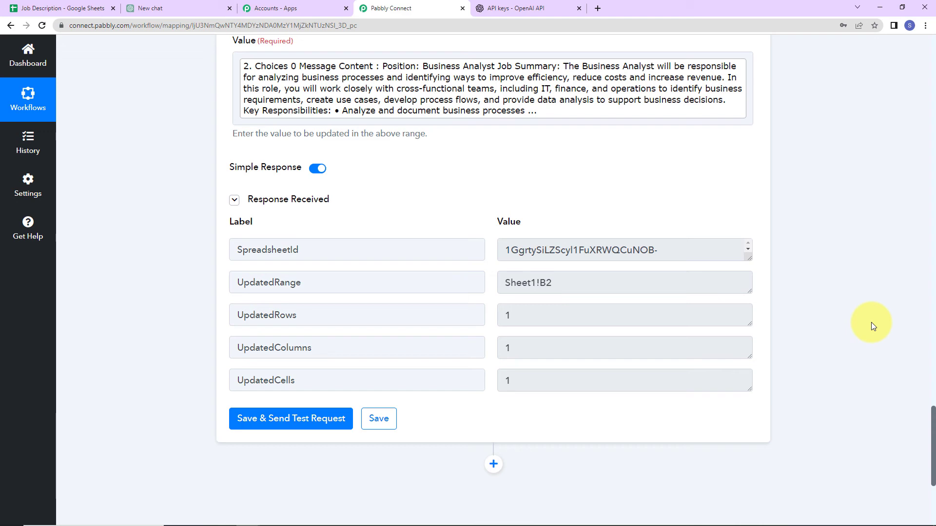
pyautogui.click(78, 6)
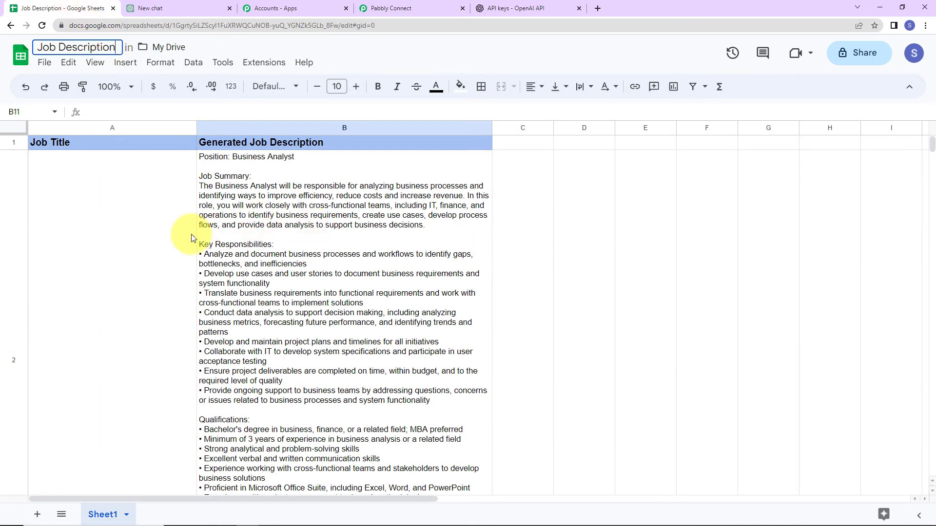
pyautogui.scroll(-3, 193, 236)
pyautogui.scroll(2, 192, 237)
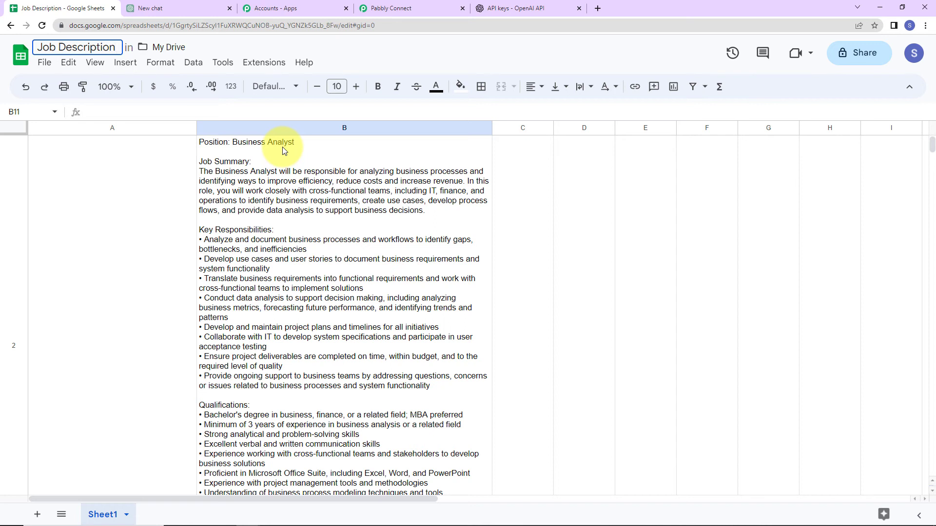
pyautogui.click(134, 228)
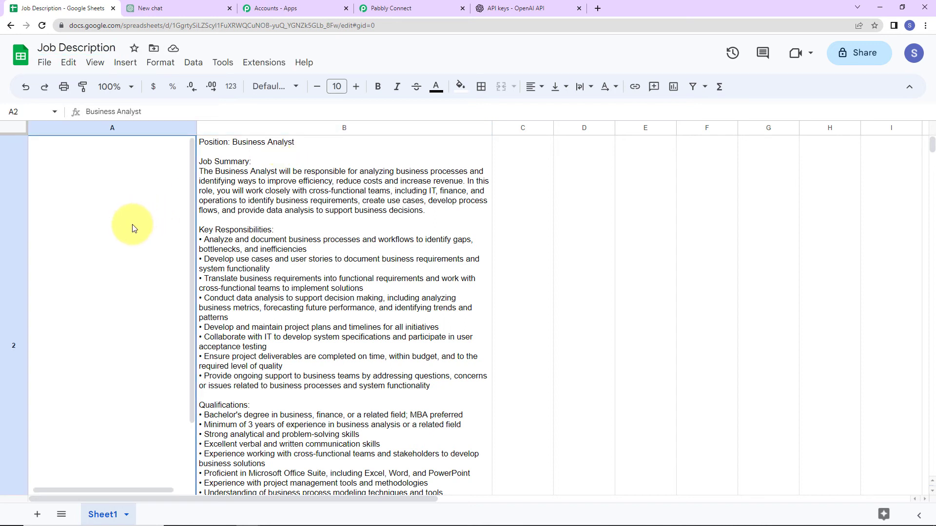
pyautogui.press('Down')
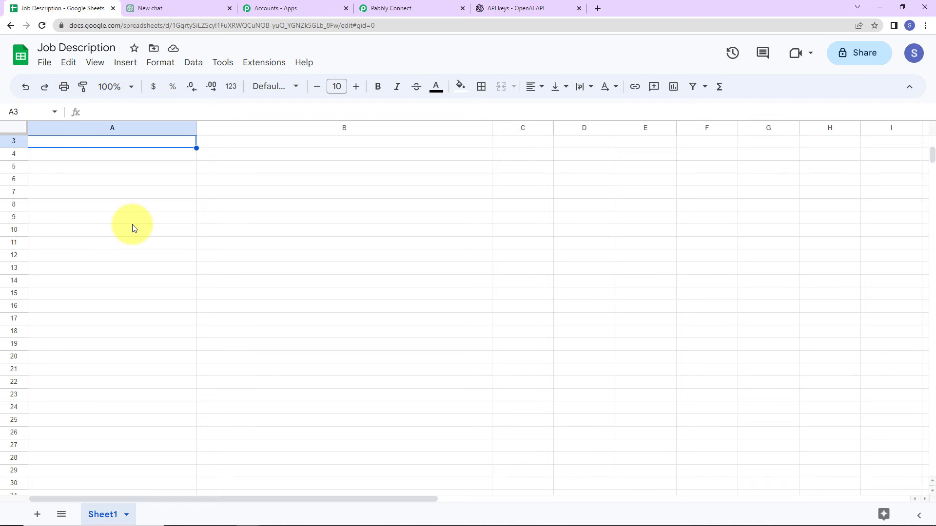
# Enter Executive Assistant in A3 and confirm its generated description appears in B3
pyautogui.write('Execu')
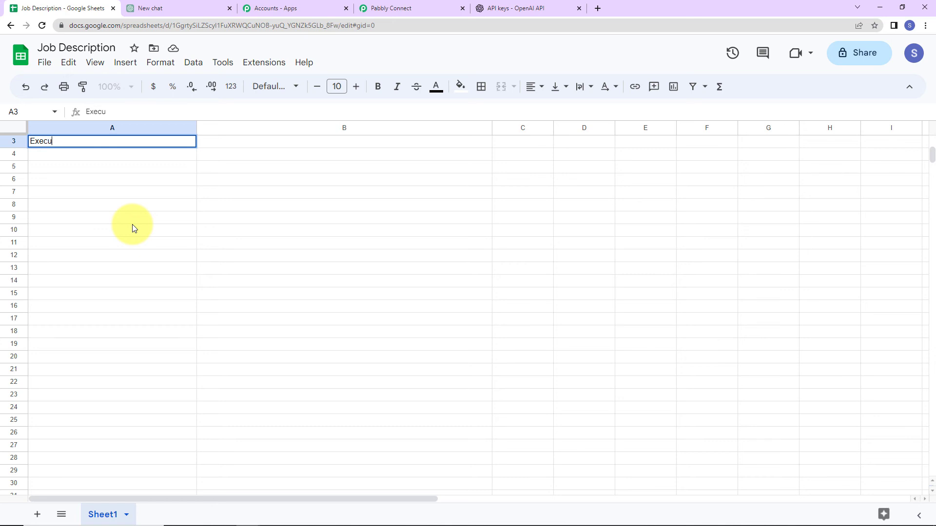
pyautogui.write('tive Assistant')
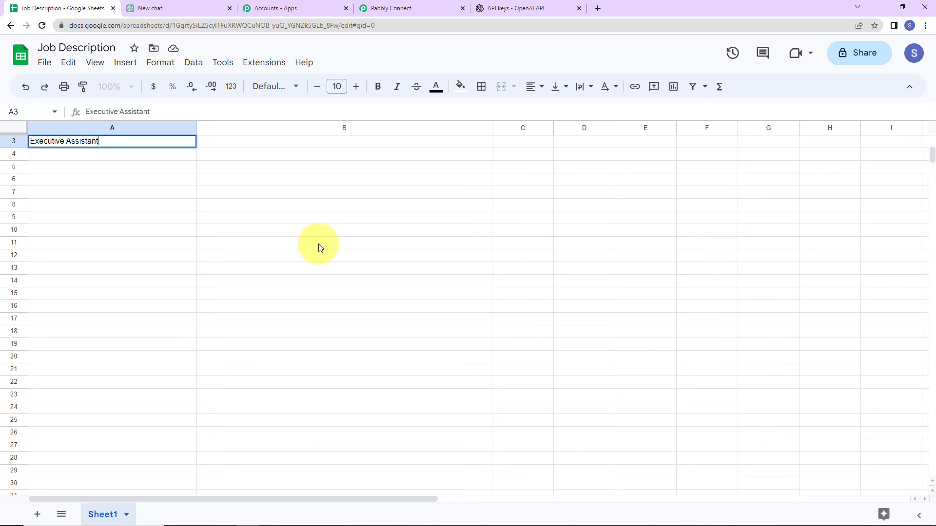
pyautogui.press('Return')
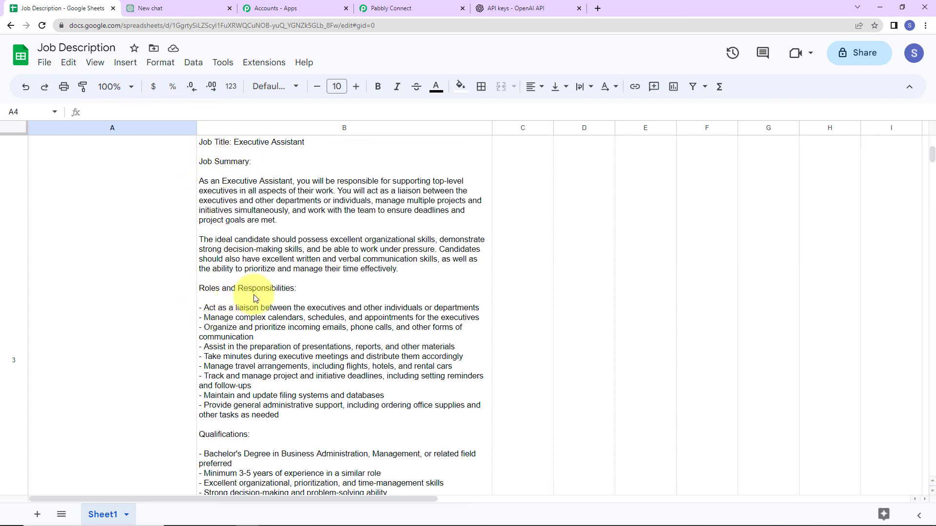
pyautogui.scroll(-2, 286, 393)
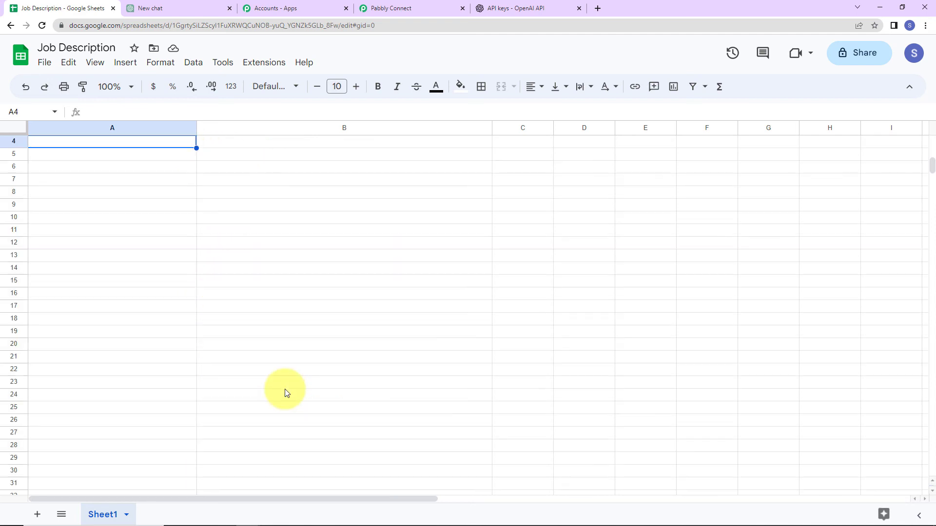
pyautogui.scroll(3, 98, 305)
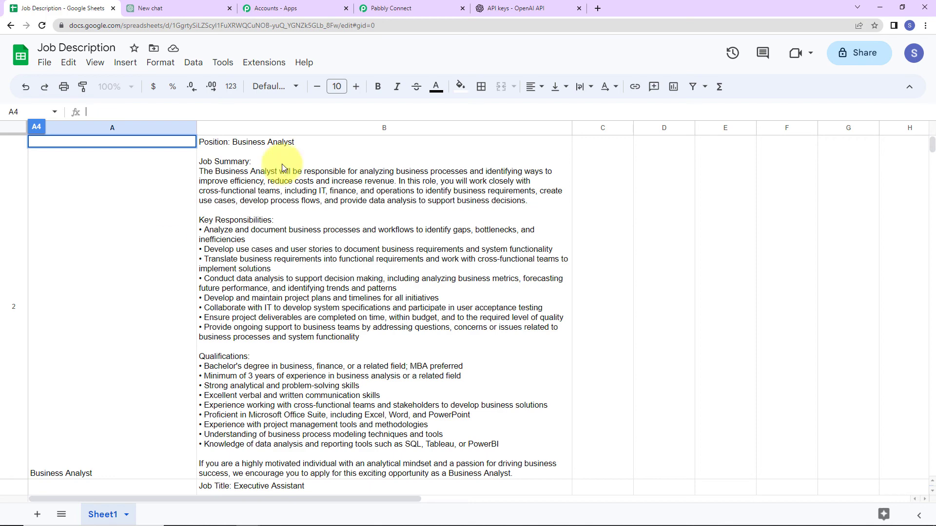
pyautogui.click(390, 8)
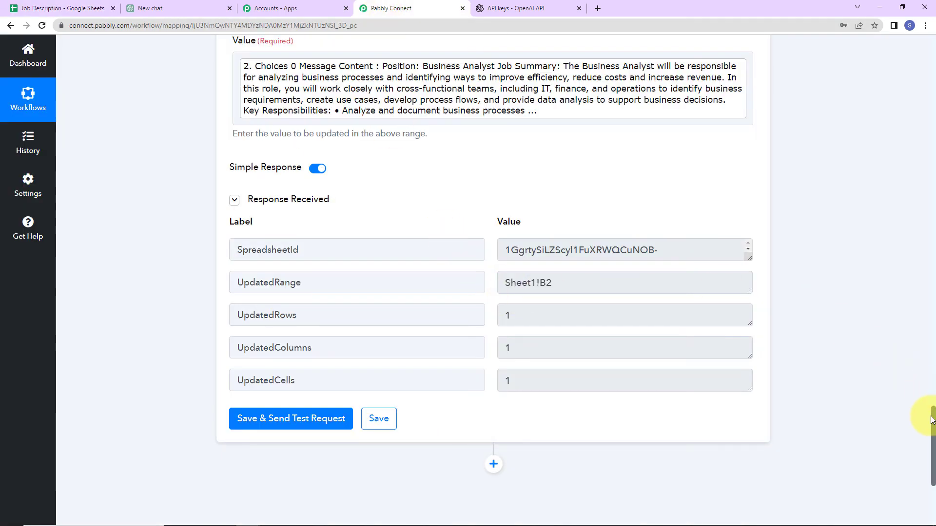
# Collapse the Google Sheets trigger, Ask ChatGPT, and Update Cell Value steps in the workflow
pyautogui.moveTo(932, 420); pyautogui.dragTo(928, 41)
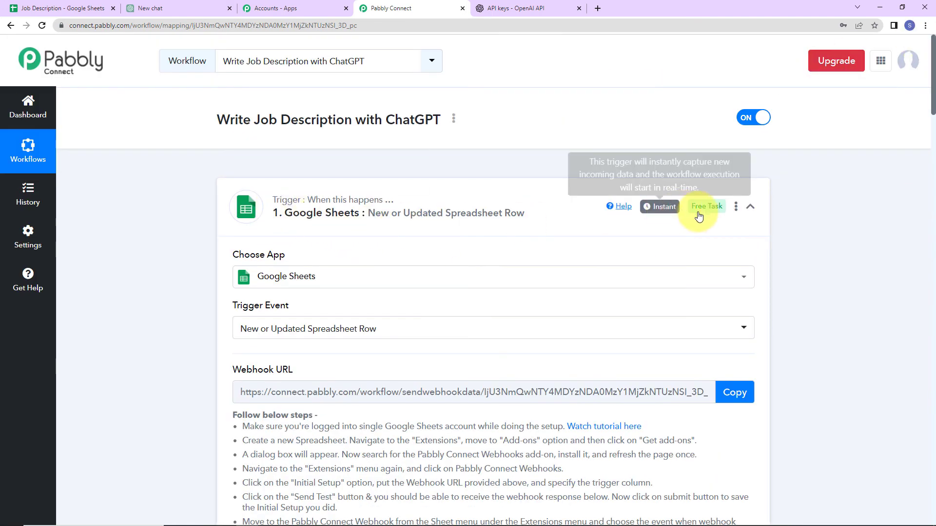
pyautogui.click(748, 208)
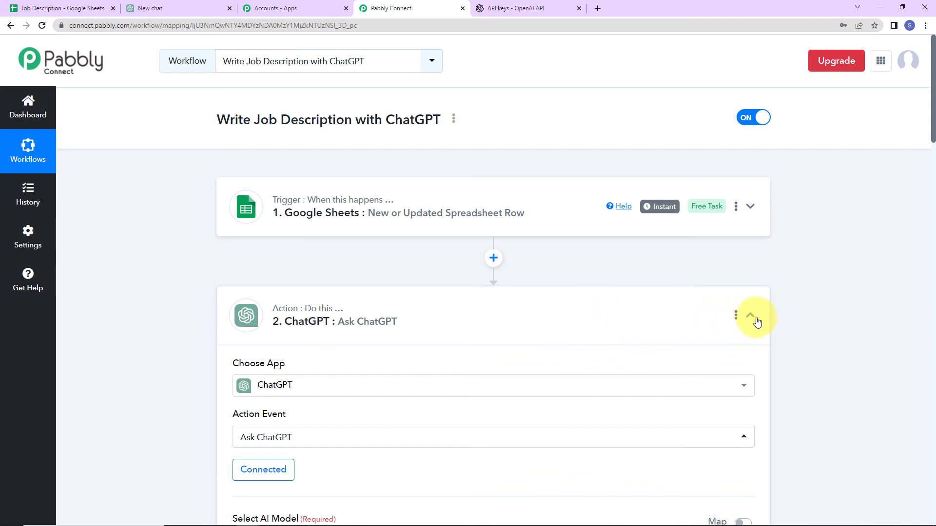
pyautogui.click(752, 318)
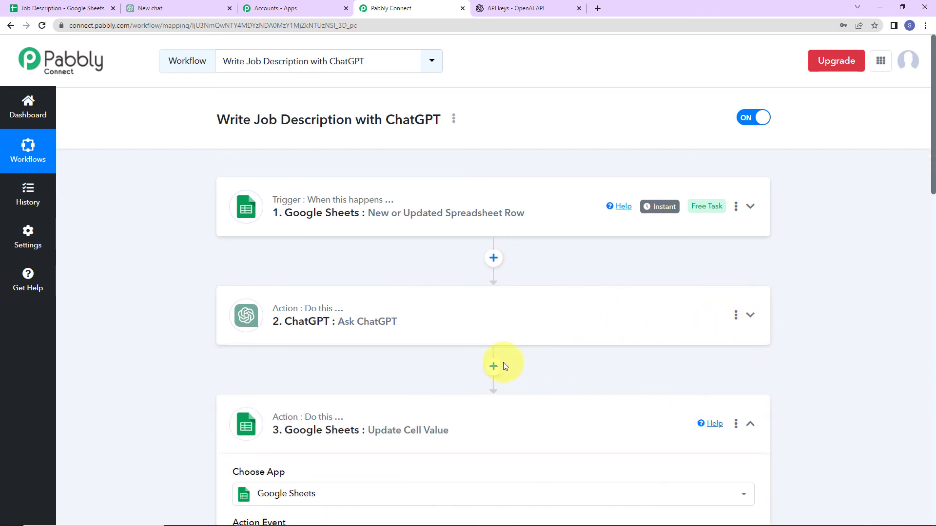
pyautogui.click(752, 424)
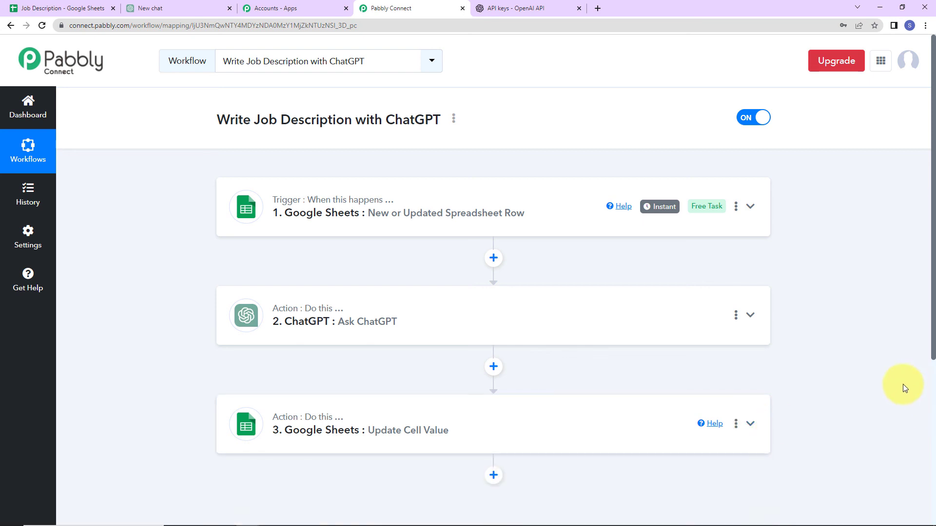